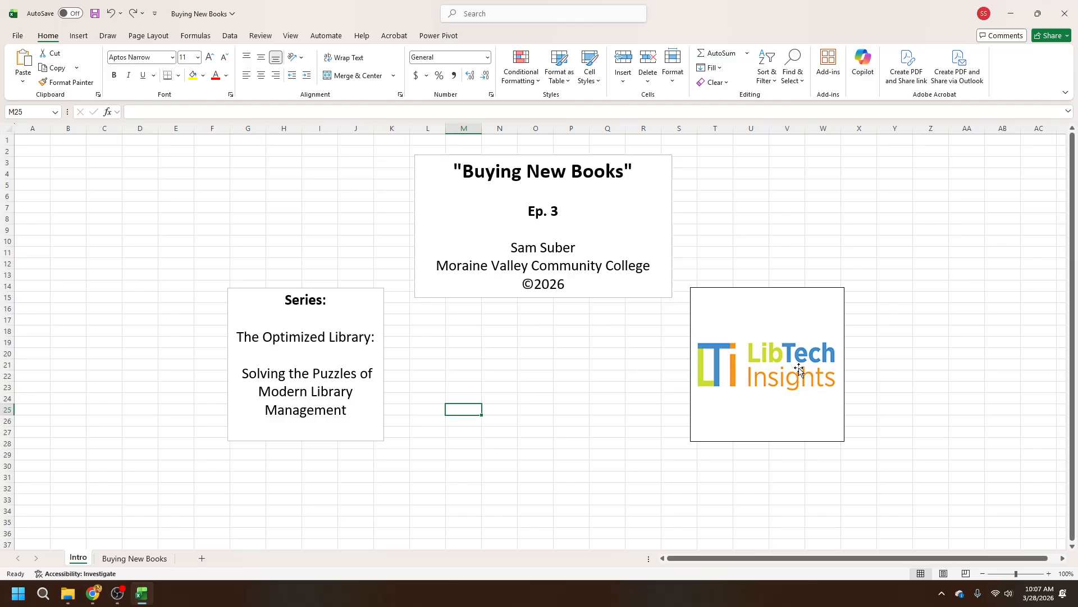
Open the Buying New Books sheet and examine the Quality Score and Cost formulas for the first book
{"action": "left_click", "coordinate": [137, 559]}
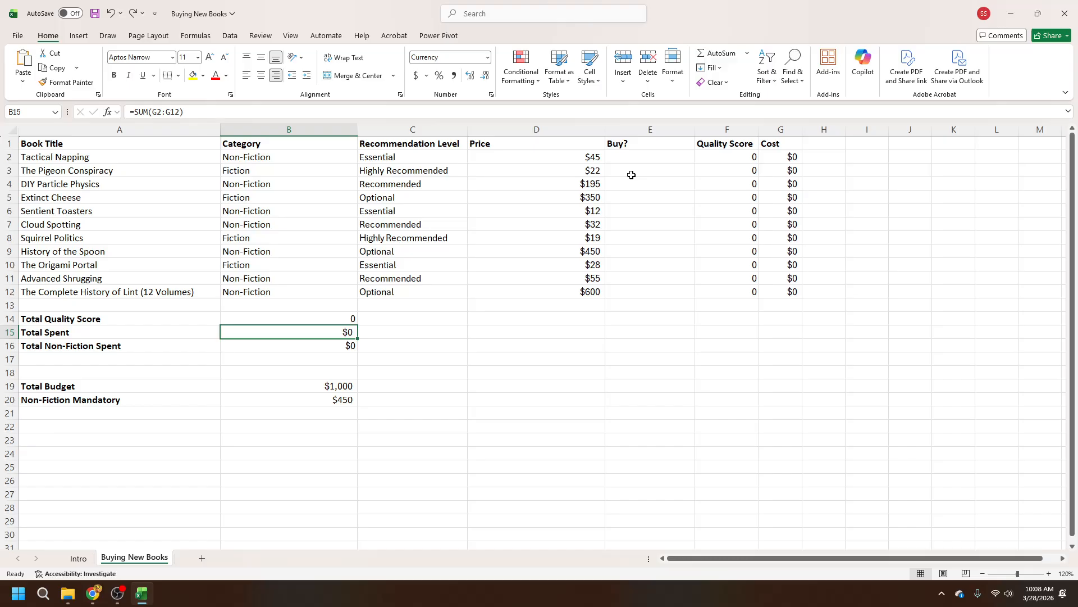
{"action": "left_click", "coordinate": [745, 156]}
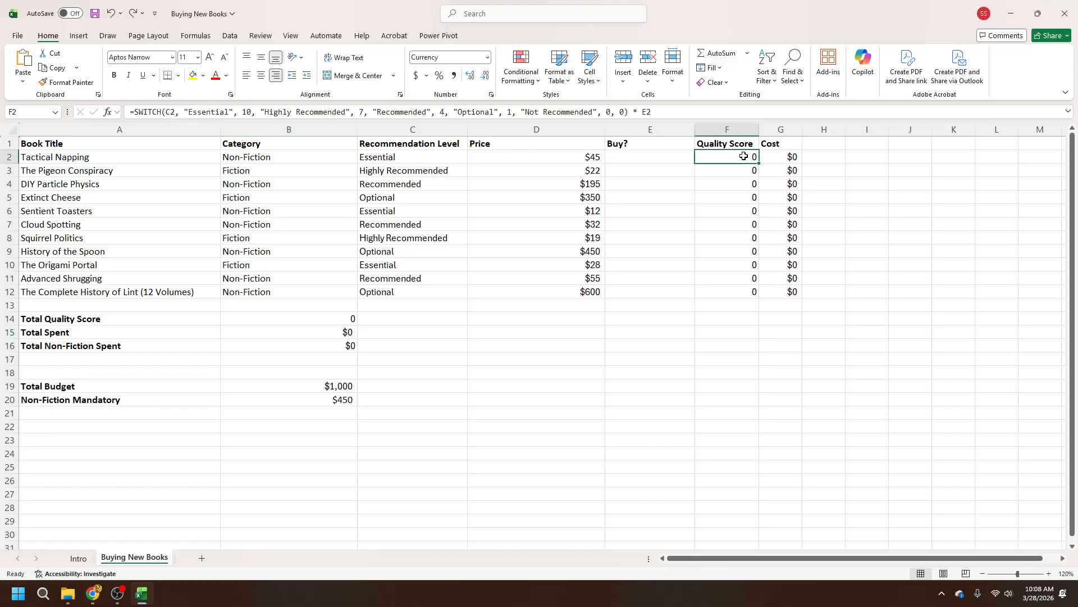
{"action": "left_click", "coordinate": [695, 109]}
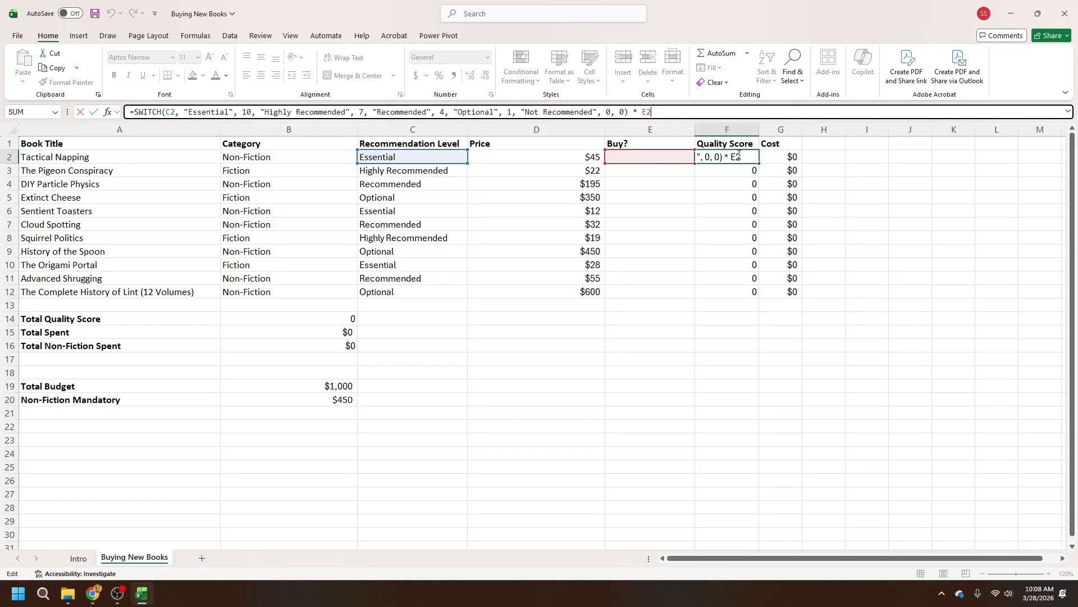
{"action": "left_click", "coordinate": [93, 112]}
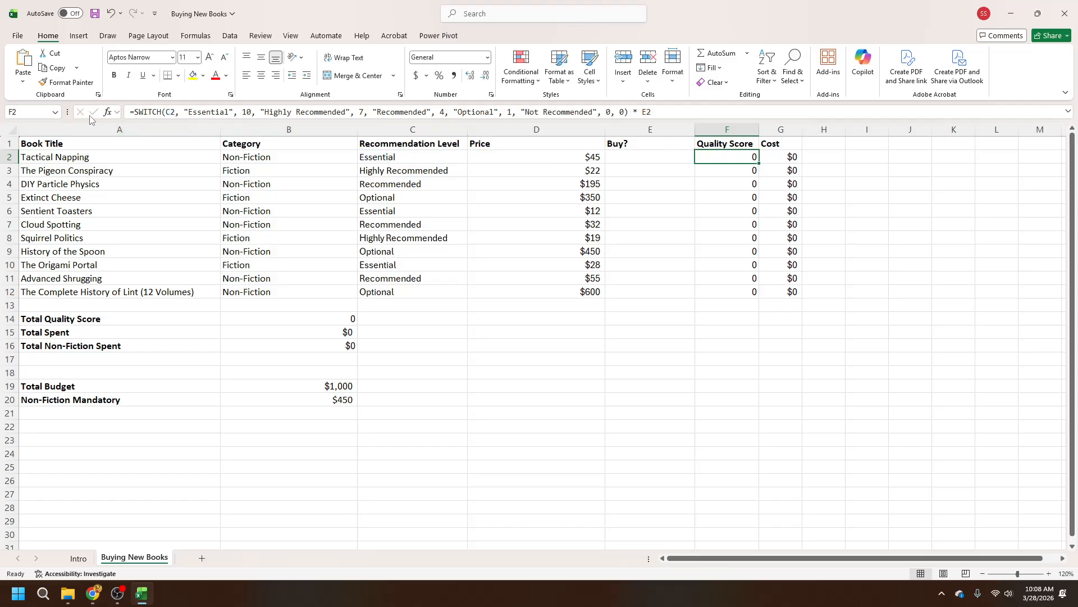
{"action": "left_click", "coordinate": [785, 155]}
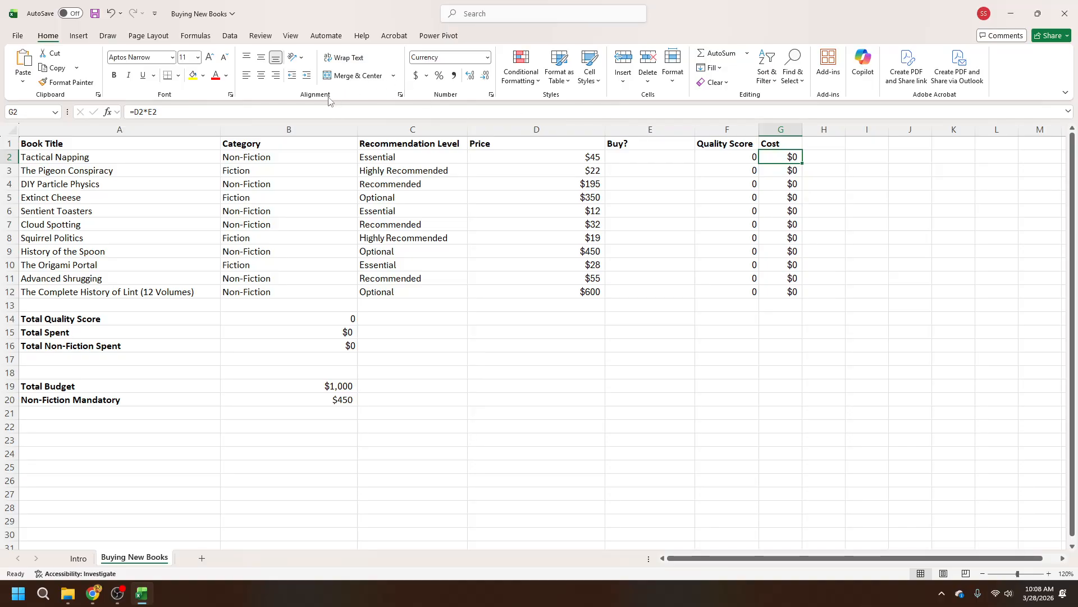
{"action": "left_click", "coordinate": [296, 112]}
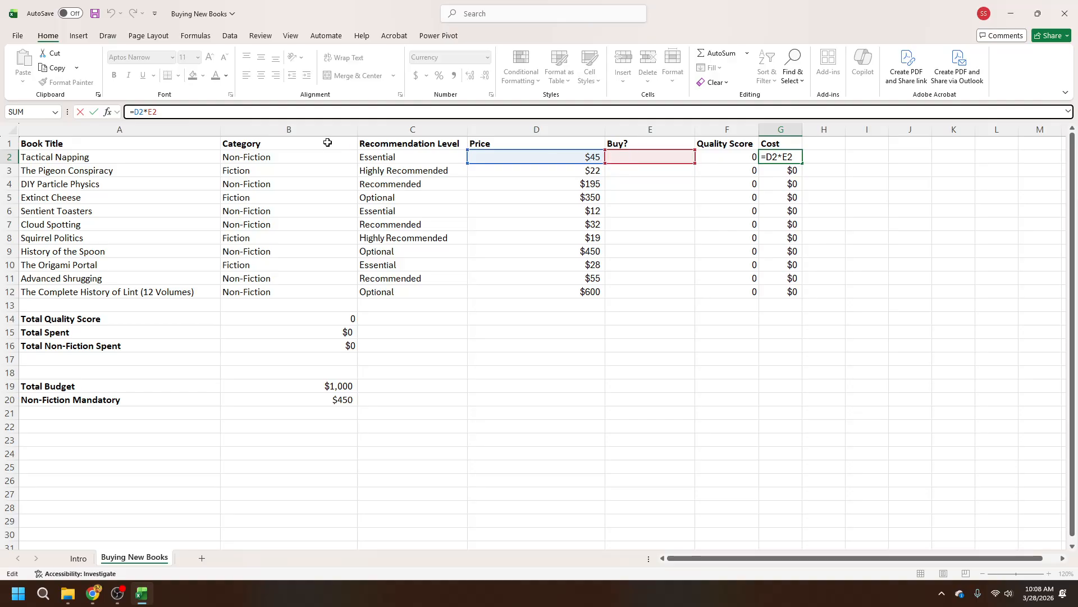
{"action": "left_click", "coordinate": [94, 112]}
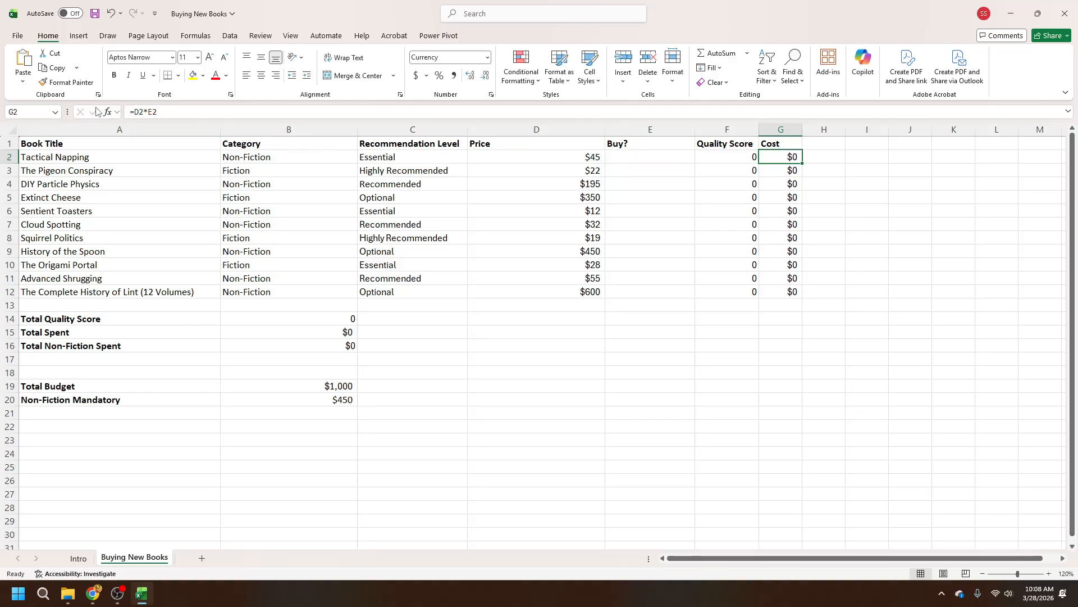
Examine the formulas behind Total Quality Score, Total Spent and Total Non-Fiction Spent in cells B14 to B16
{"action": "left_click", "coordinate": [342, 319]}
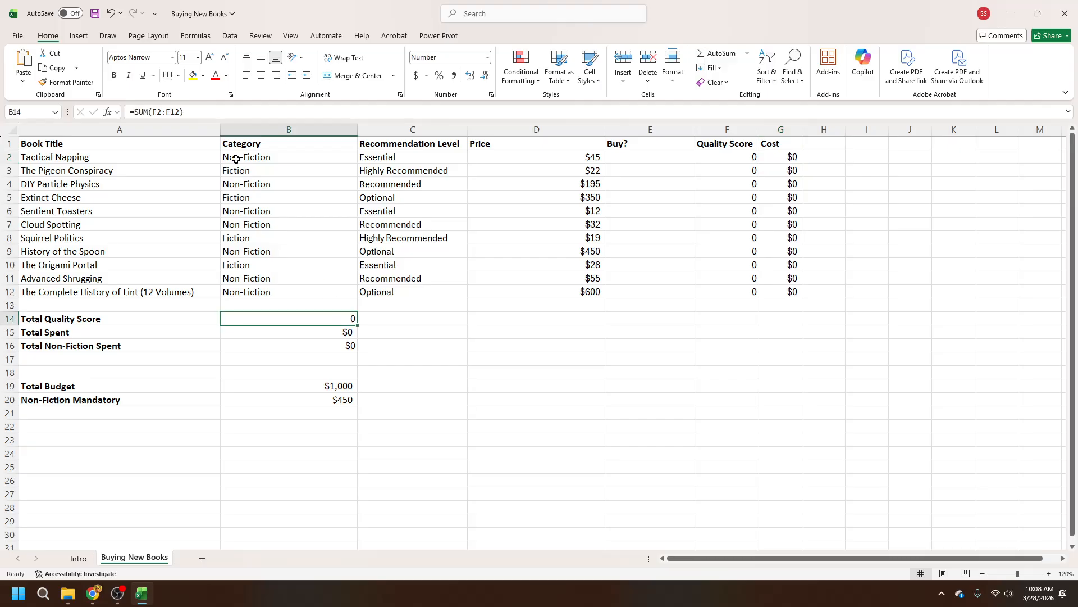
{"action": "left_click", "coordinate": [230, 111]}
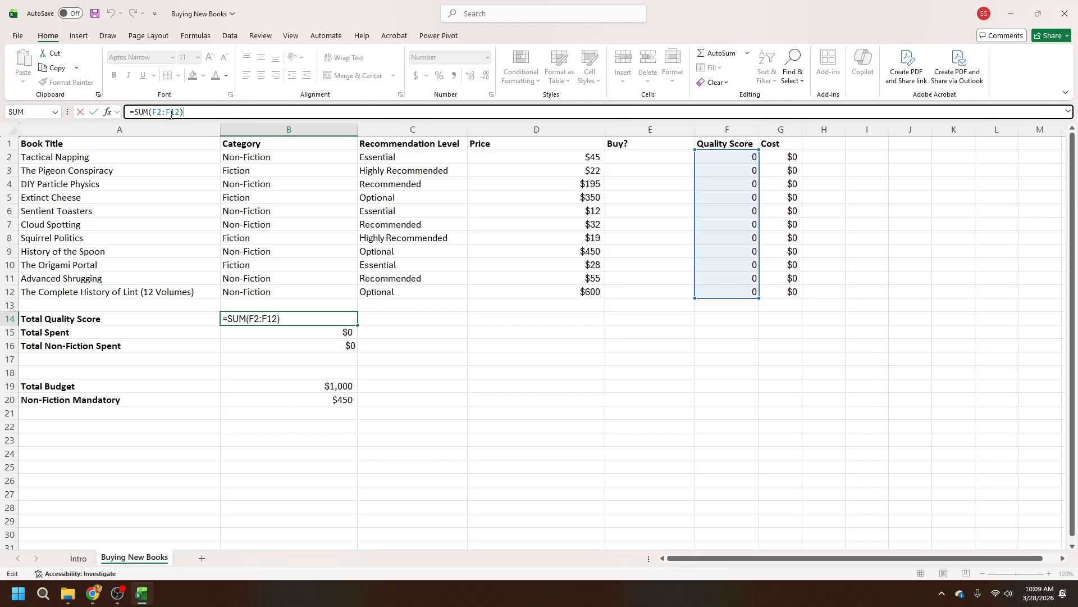
{"action": "left_click", "coordinate": [93, 112]}
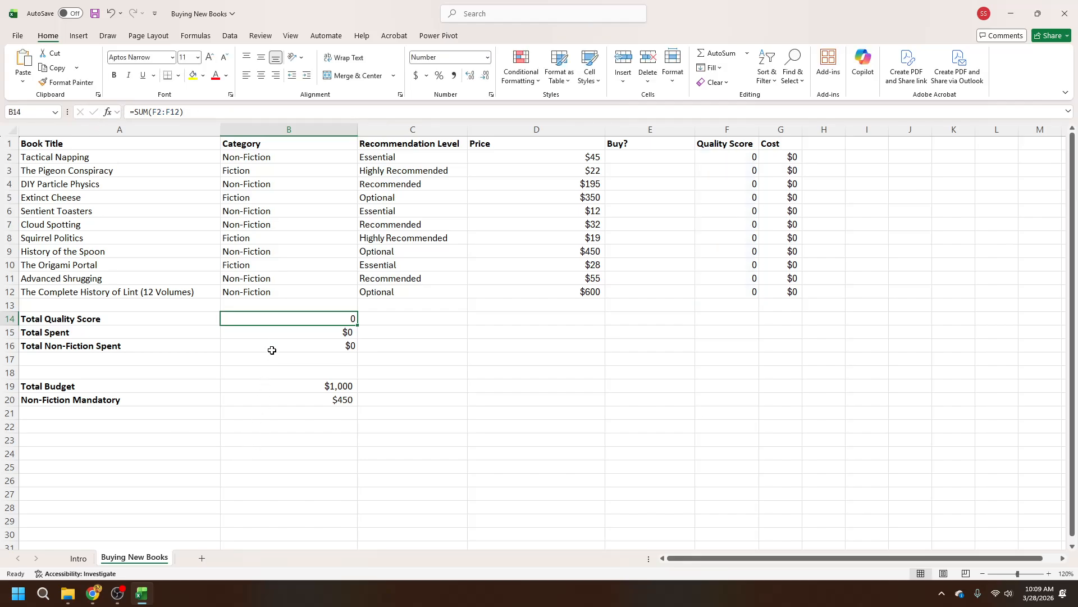
{"action": "left_click", "coordinate": [275, 332]}
{"action": "left_click", "coordinate": [208, 111]}
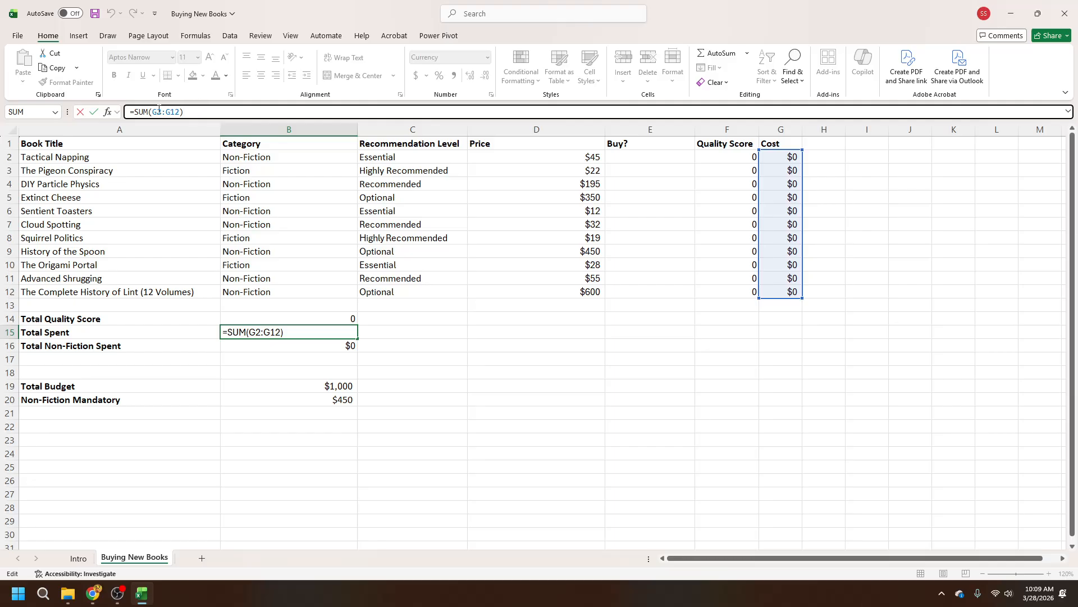
{"action": "left_click", "coordinate": [93, 112]}
{"action": "left_click", "coordinate": [238, 346]}
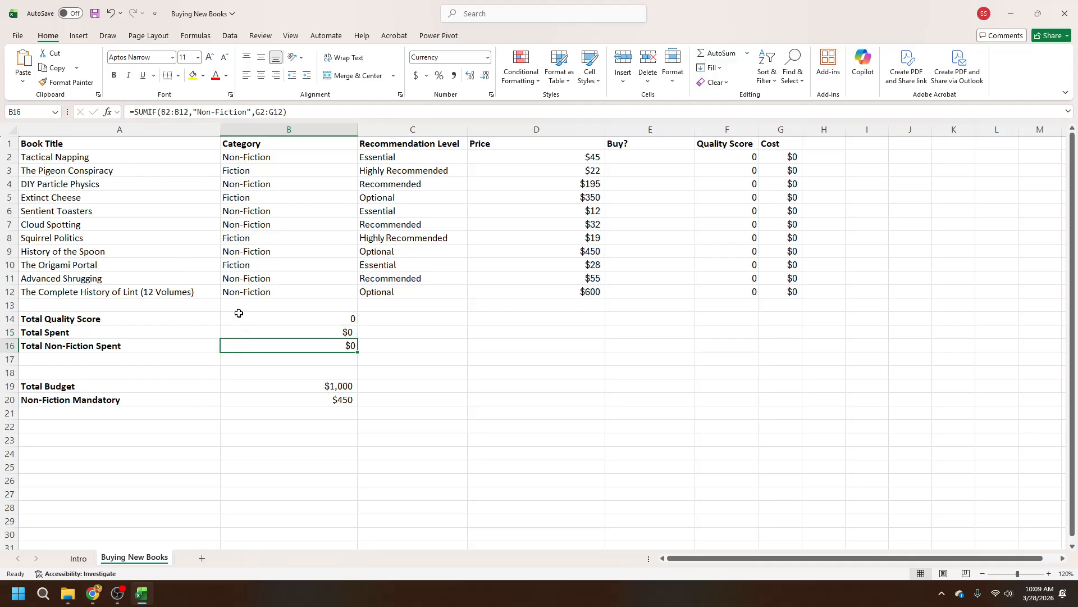
{"action": "left_click", "coordinate": [308, 112]}
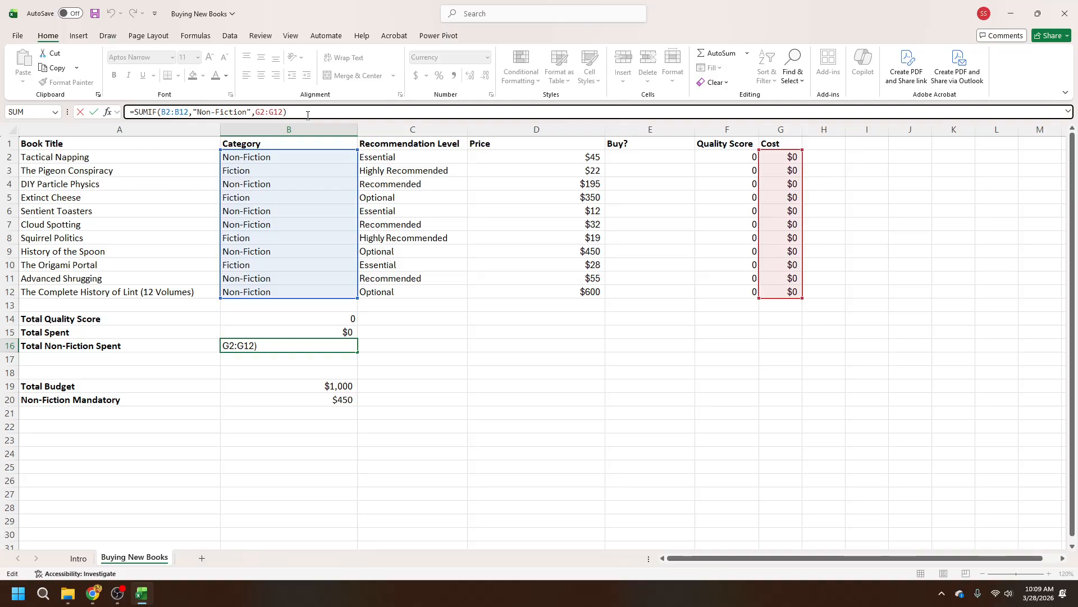
{"action": "left_click", "coordinate": [94, 113]}
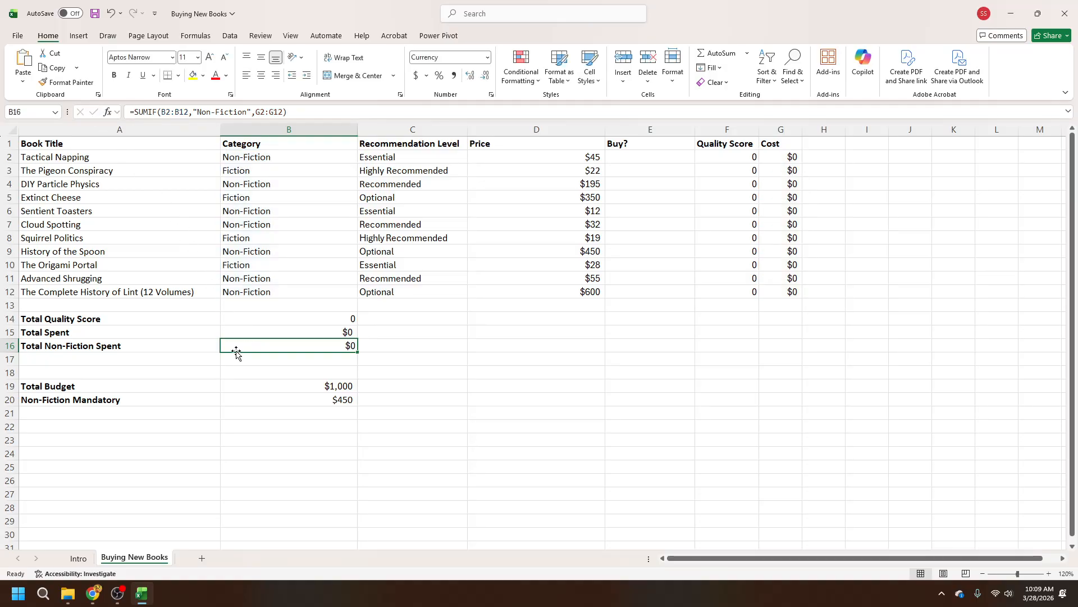
Review the Total Budget and Non-Fiction Mandatory values in cells B19 and B20
{"action": "left_click", "coordinate": [255, 388]}
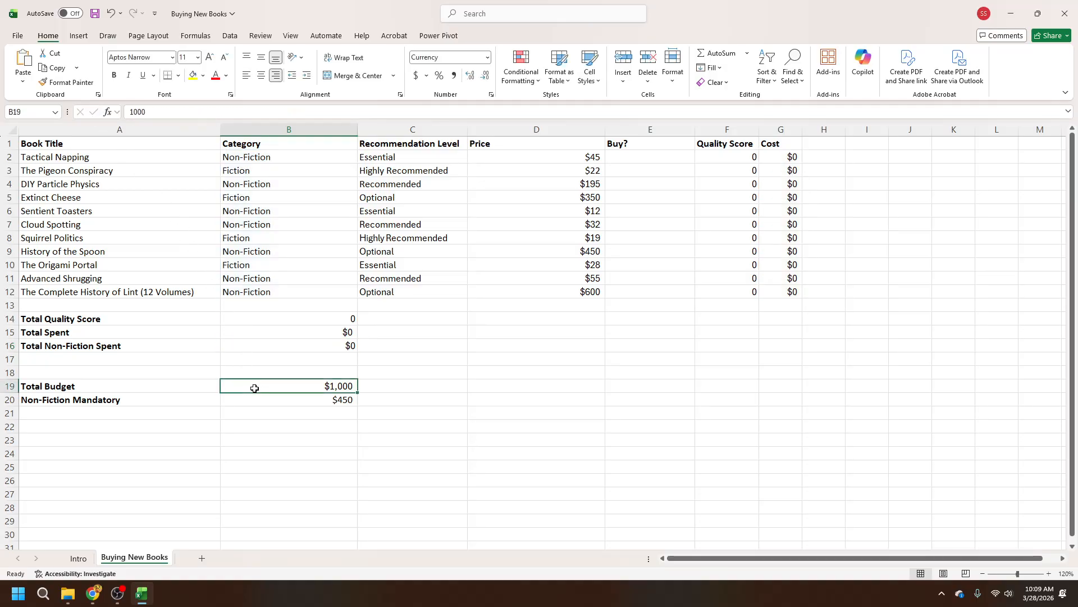
{"action": "left_click", "coordinate": [229, 111]}
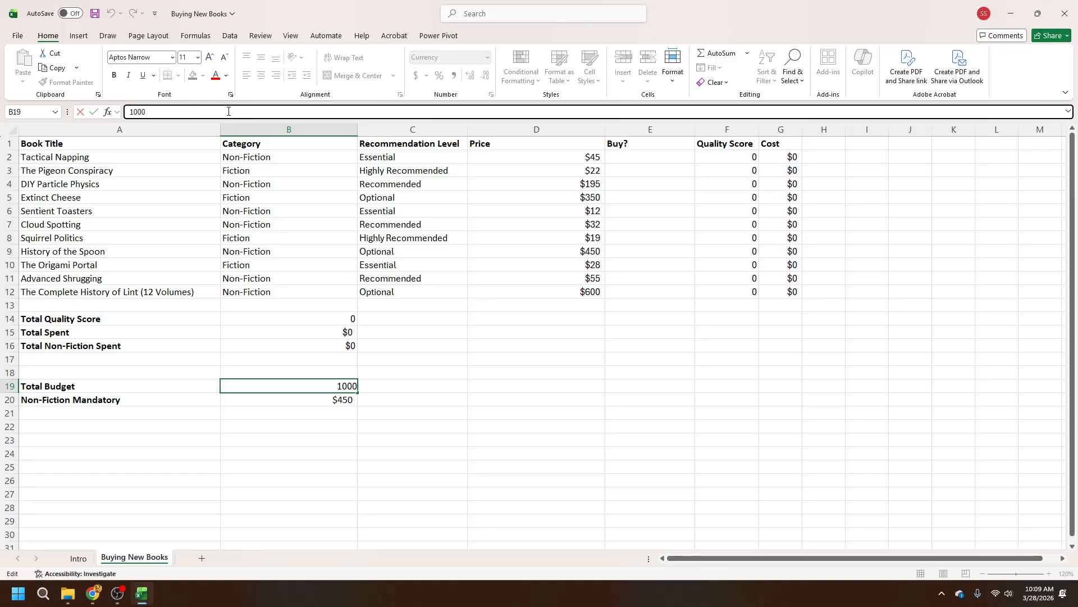
{"action": "left_click", "coordinate": [94, 112]}
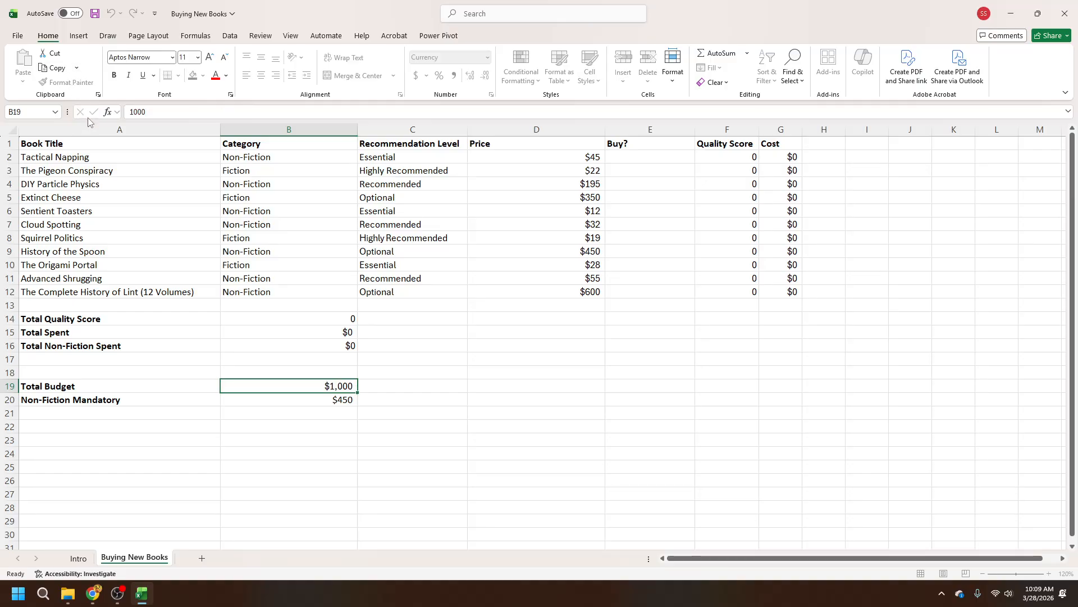
{"action": "left_click", "coordinate": [320, 397]}
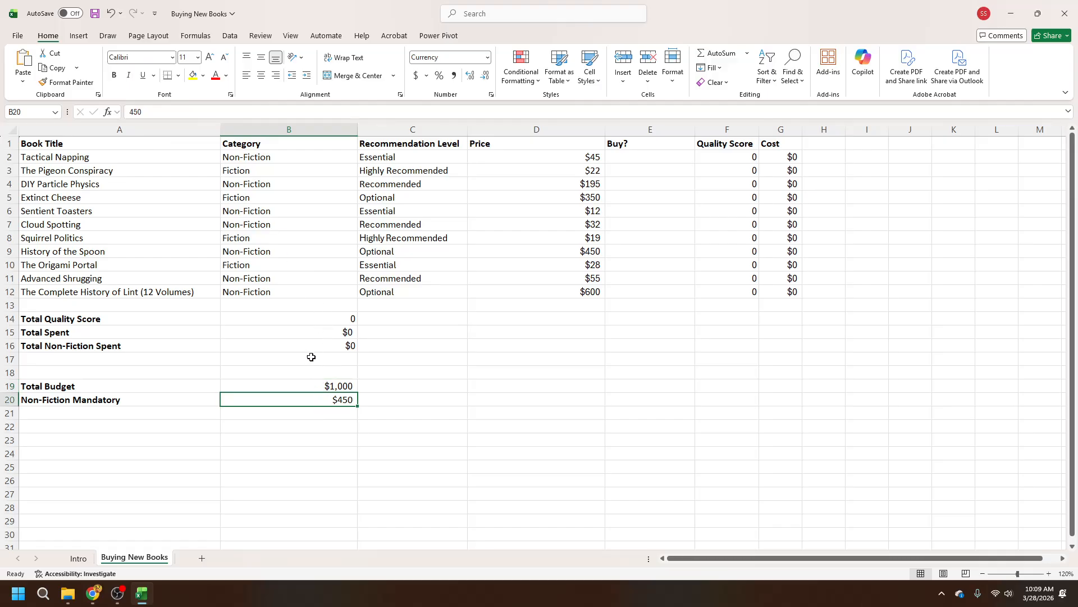
{"action": "left_click", "coordinate": [214, 114]}
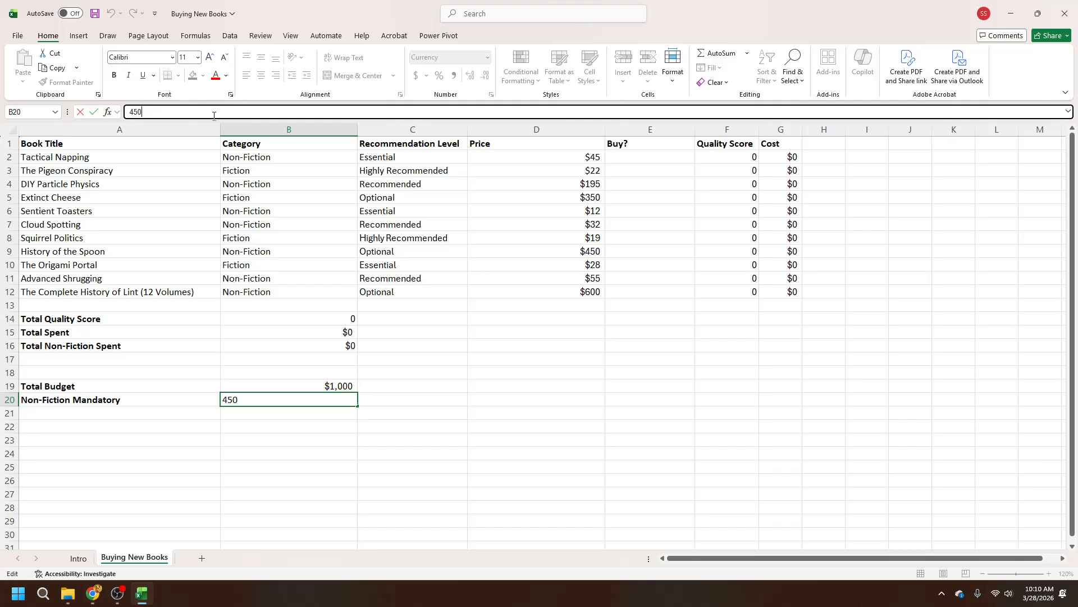
{"action": "left_click", "coordinate": [95, 112]}
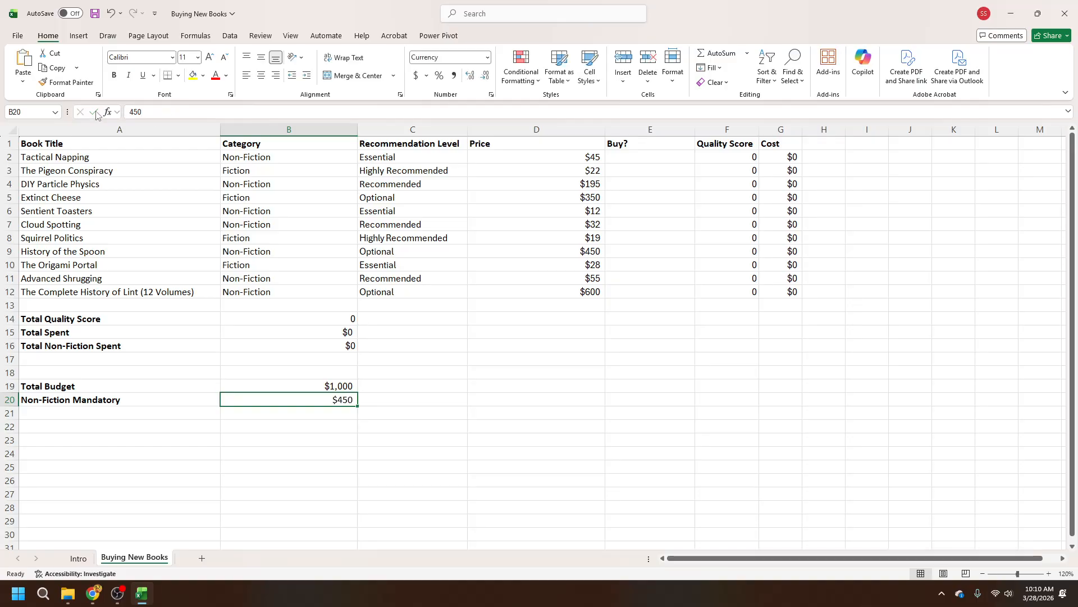
{"action": "left_click", "coordinate": [487, 411]}
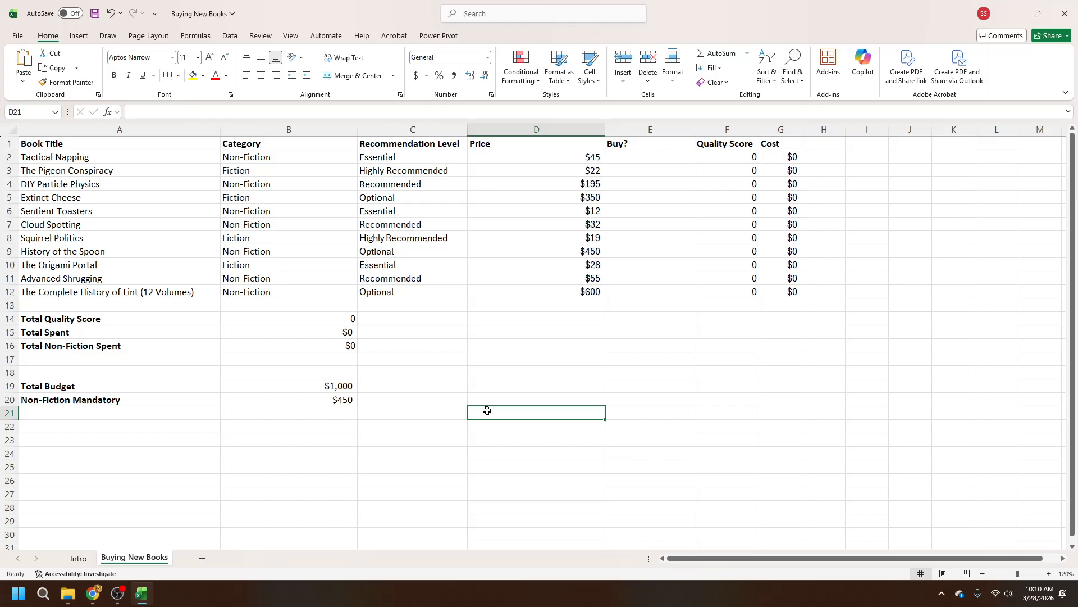
Open Solver and set its objective to the Total Quality Score cell B14
{"action": "left_click", "coordinate": [229, 37]}
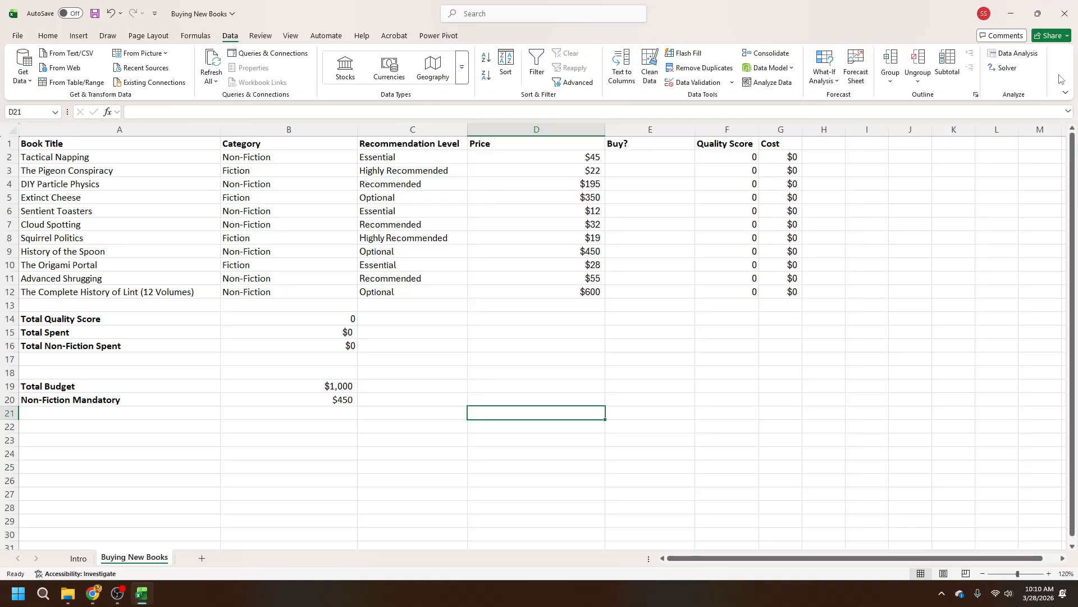
{"action": "left_click", "coordinate": [1017, 72]}
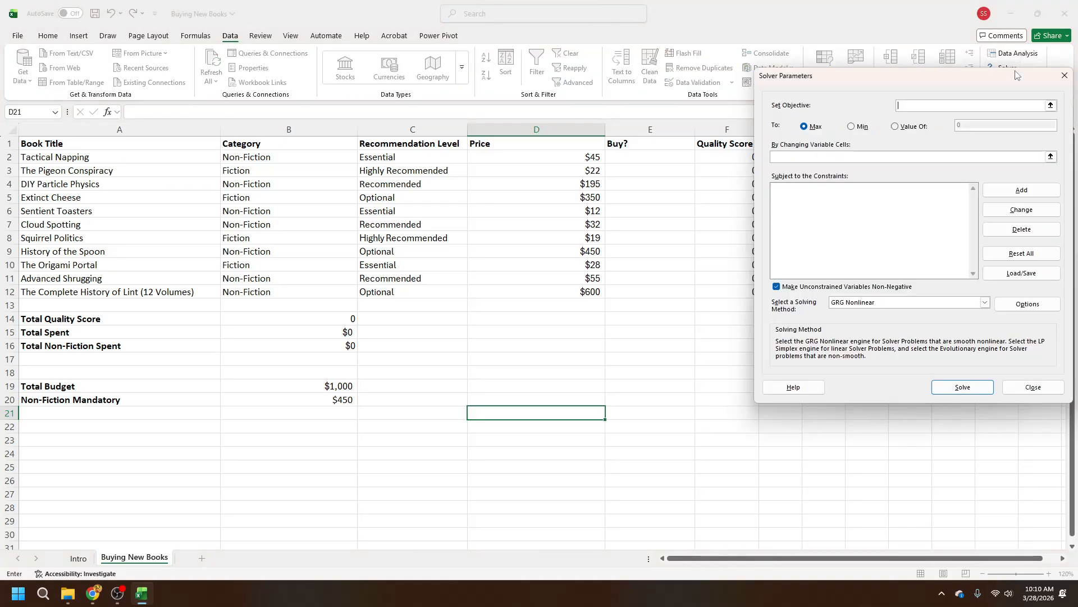
{"action": "left_click_drag", "start_coordinate": [953, 80], "coordinate": [876, 121]}
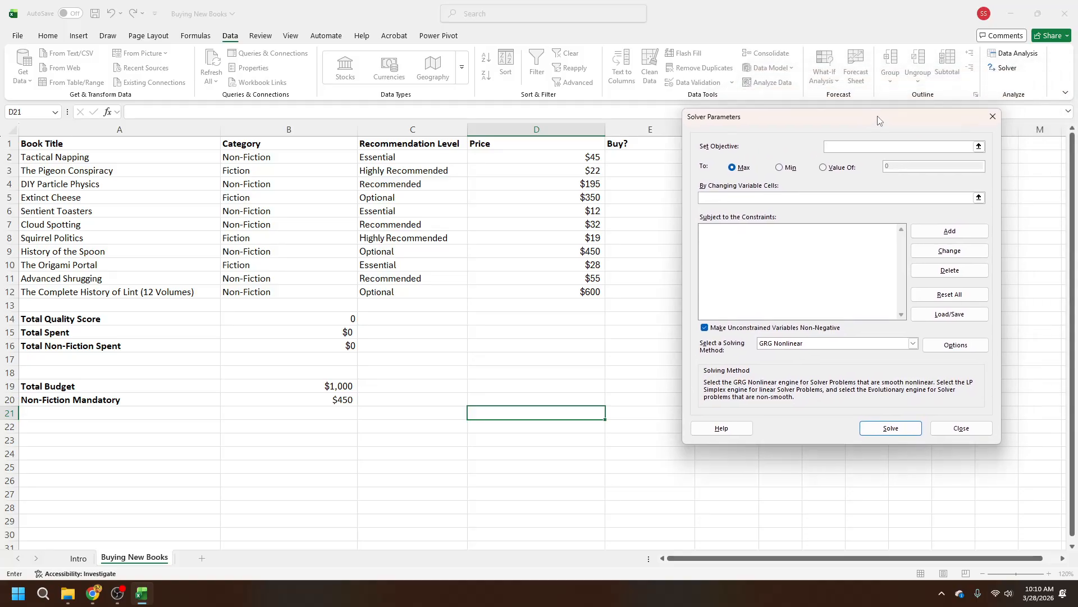
{"action": "left_click", "coordinate": [868, 146]}
{"action": "left_click", "coordinate": [979, 147]}
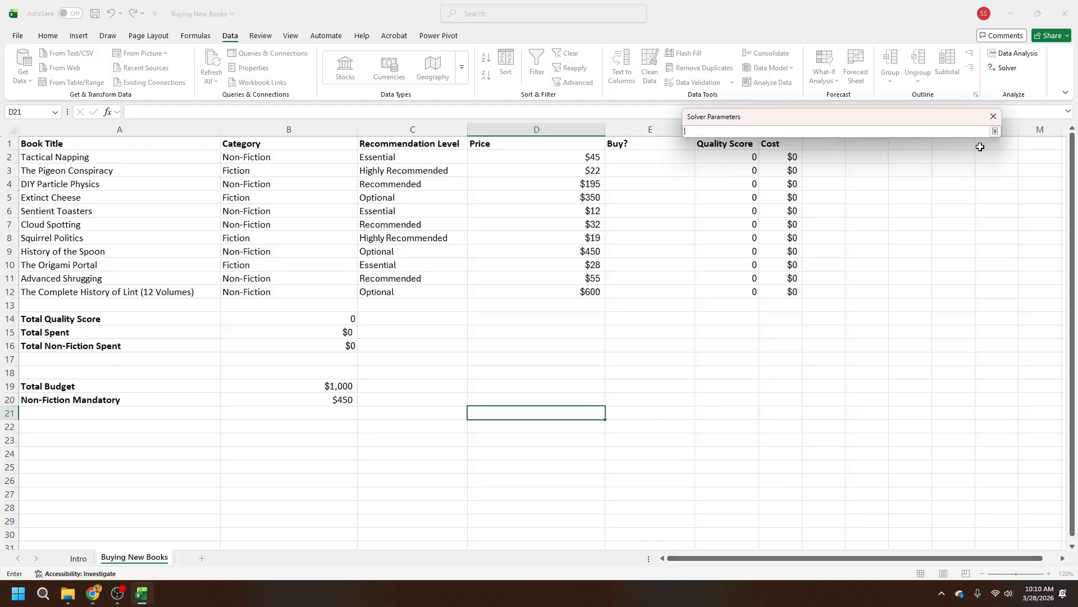
{"action": "left_click", "coordinate": [301, 317]}
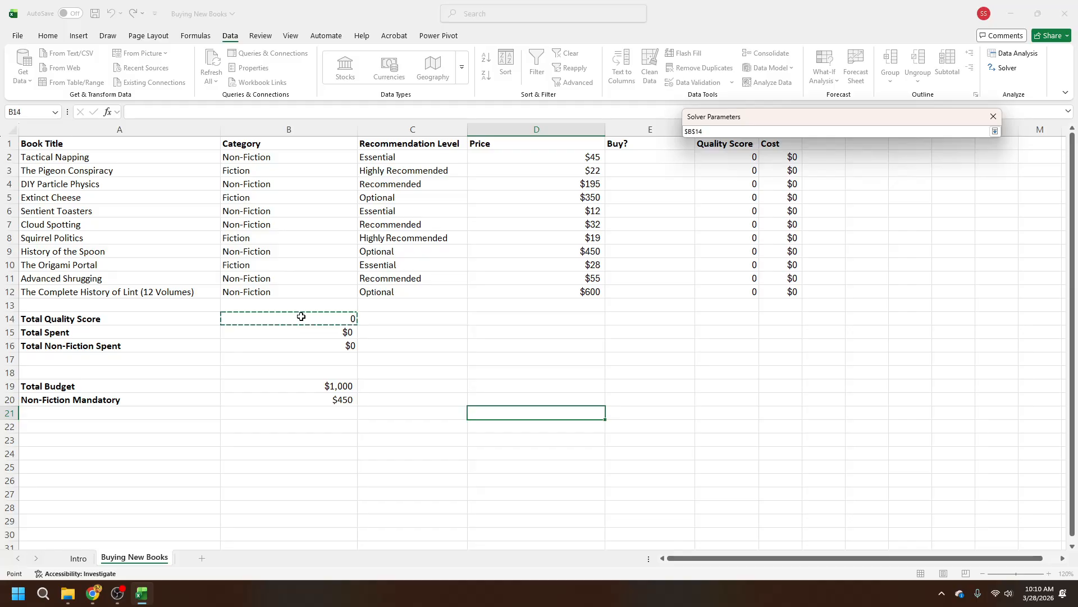
{"action": "left_click", "coordinate": [995, 131]}
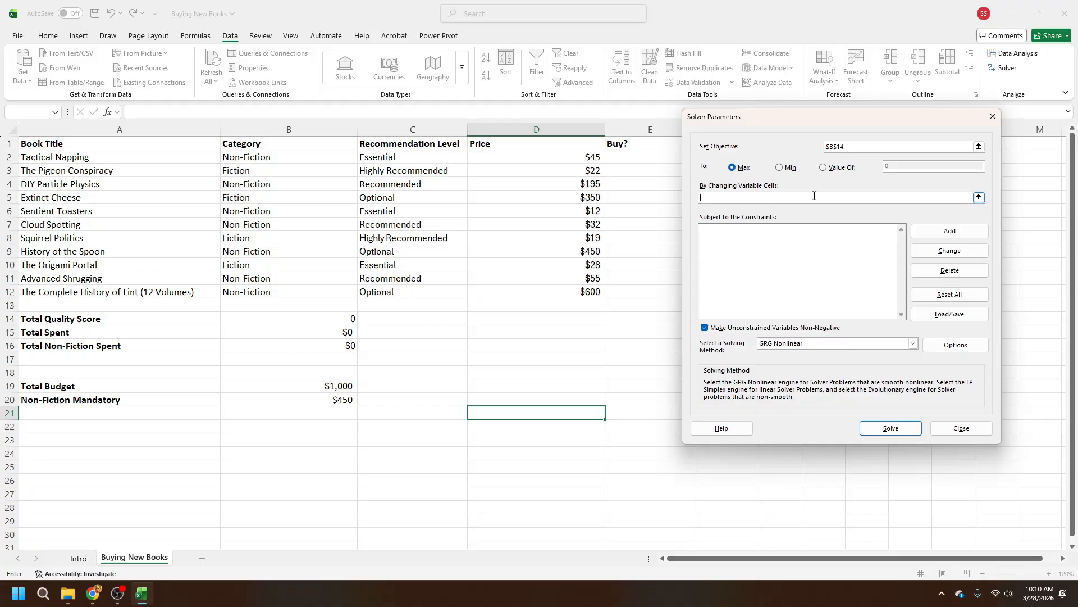
Set the Solver variable cells to the Buy? range E2:E12
{"action": "left_click", "coordinate": [979, 198]}
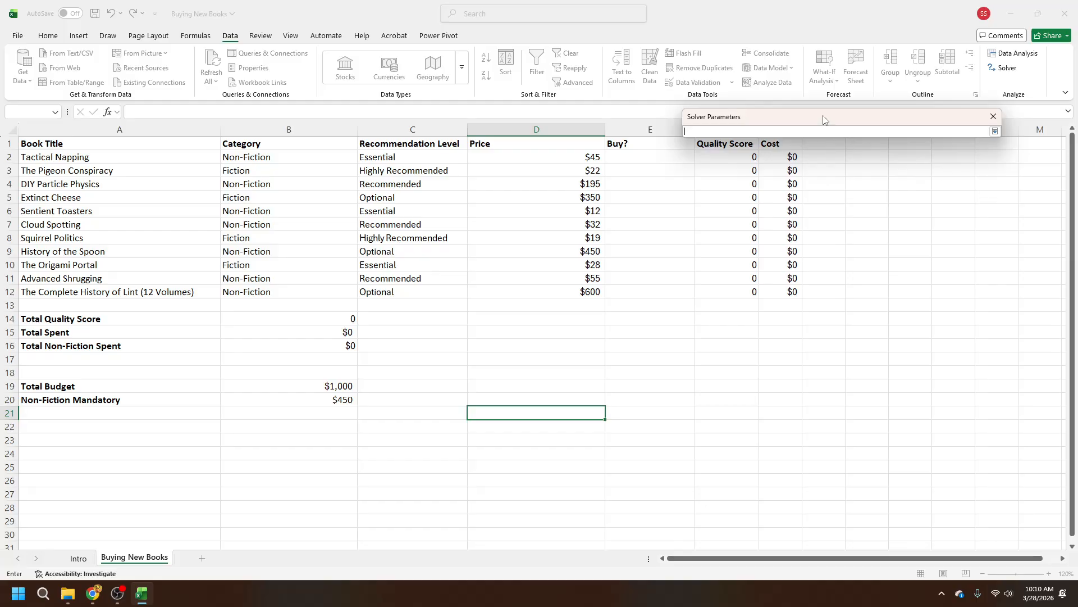
{"action": "left_click_drag", "start_coordinate": [823, 117], "coordinate": [879, 117]}
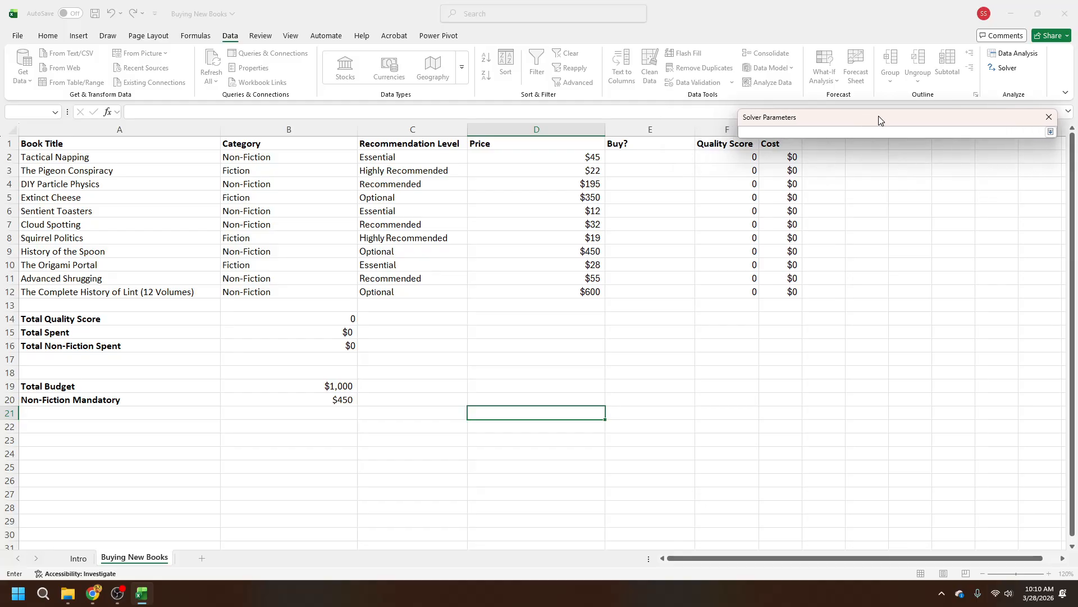
{"action": "left_click", "coordinate": [677, 157]}
{"action": "left_click_drag", "start_coordinate": [677, 157], "coordinate": [646, 287]}
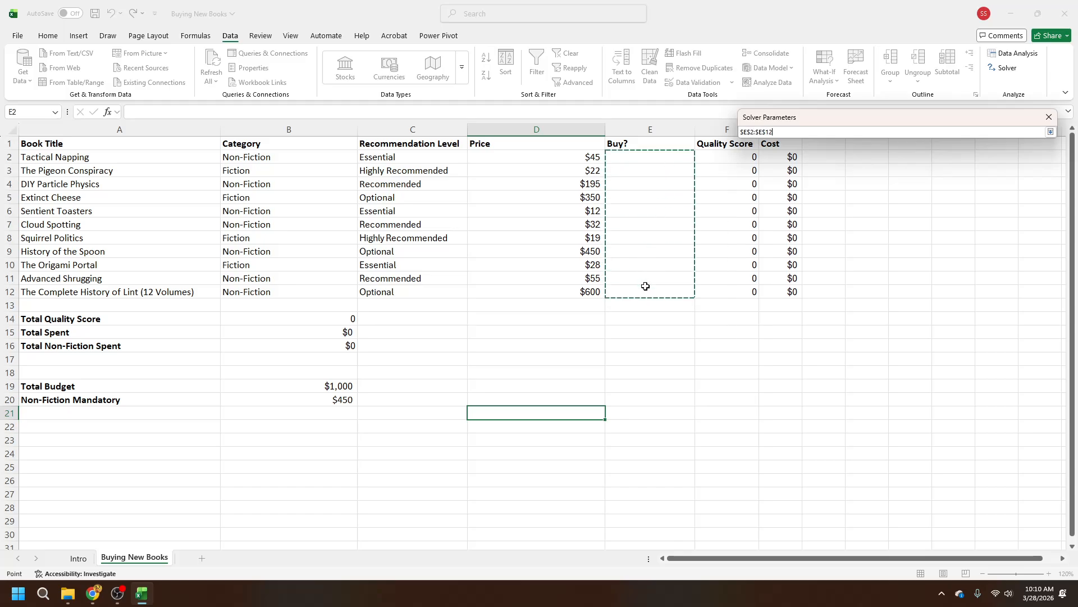
{"action": "left_click", "coordinate": [1051, 132]}
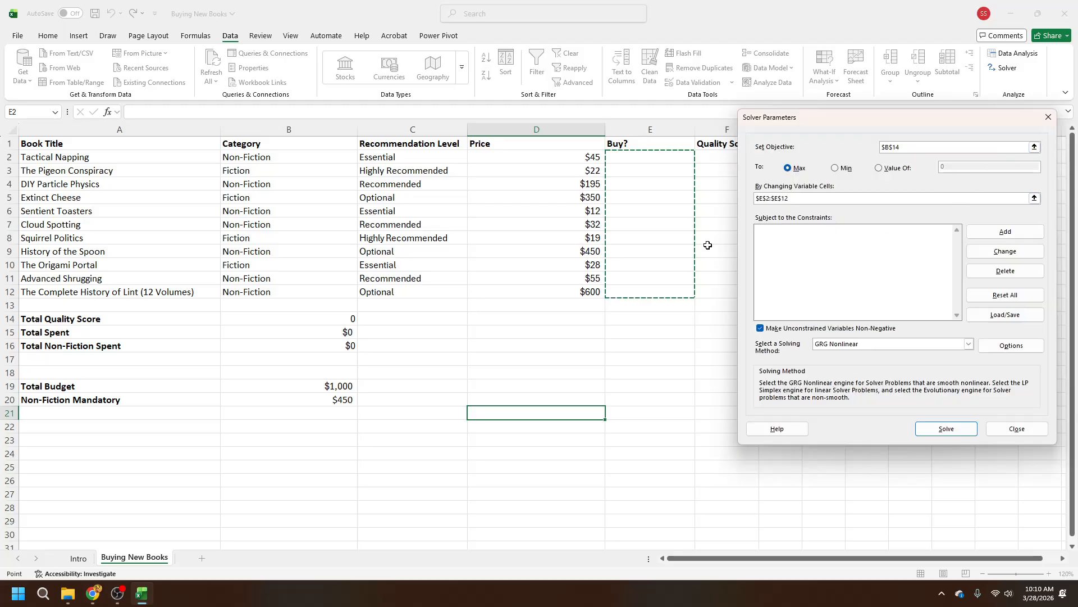
Add a Solver constraint requiring Total Non-Fiction Spent in B16 to be >= the Non-Fiction Mandatory amount in B20
{"action": "left_click", "coordinate": [820, 231]}
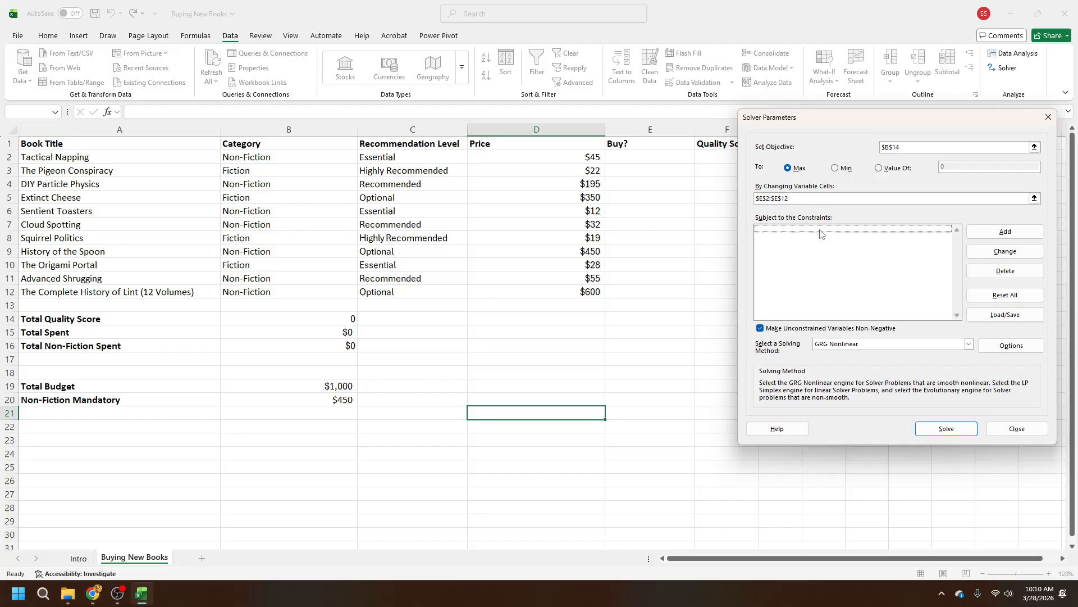
{"action": "left_click", "coordinate": [1007, 233]}
{"action": "left_click_drag", "start_coordinate": [924, 254], "coordinate": [861, 234]}
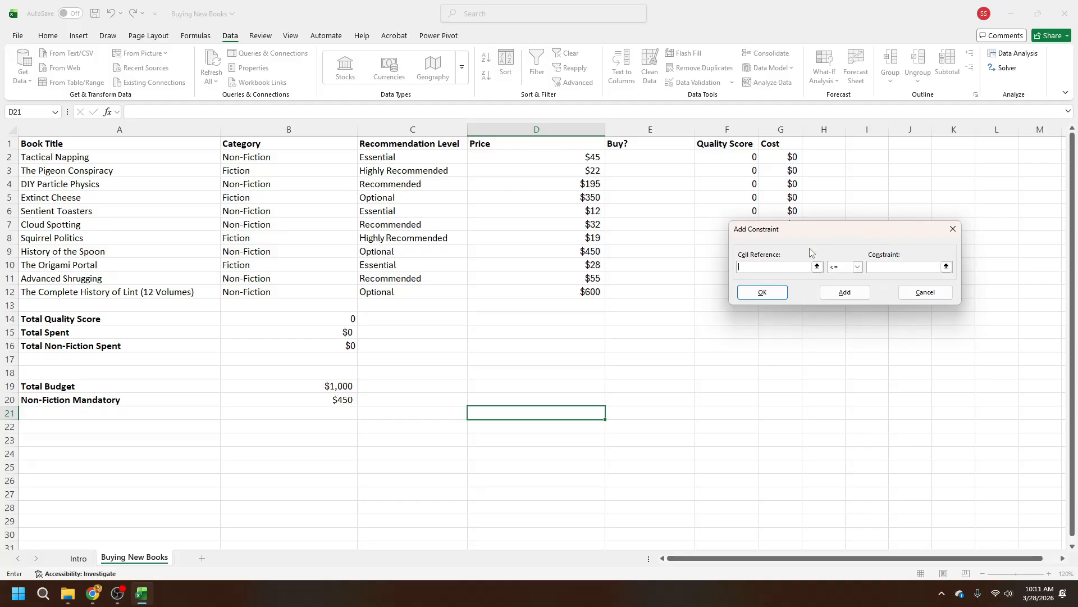
{"action": "left_click", "coordinate": [818, 266]}
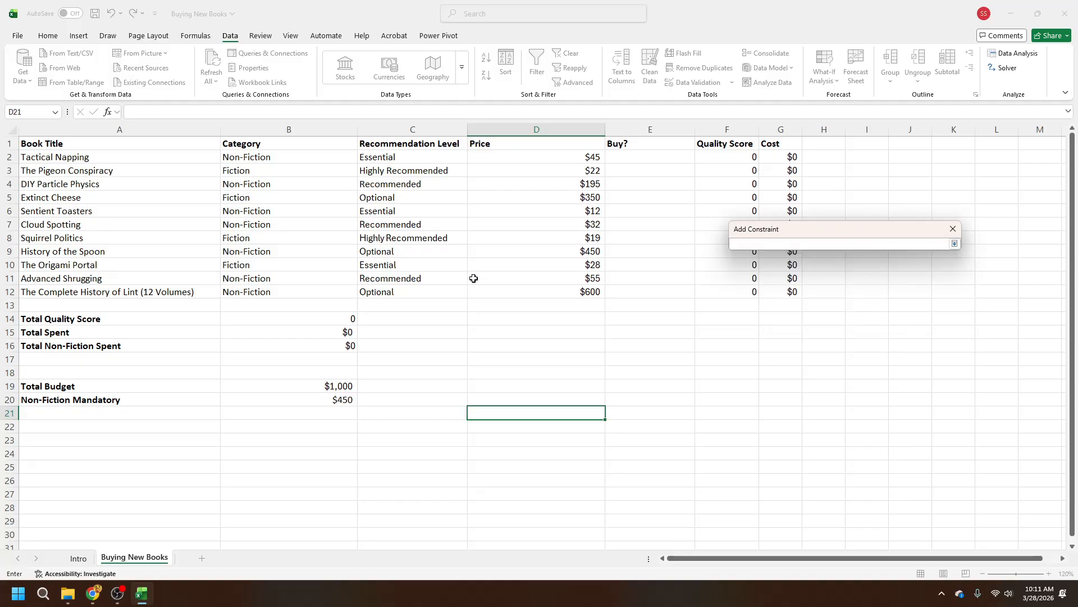
{"action": "left_click", "coordinate": [313, 343]}
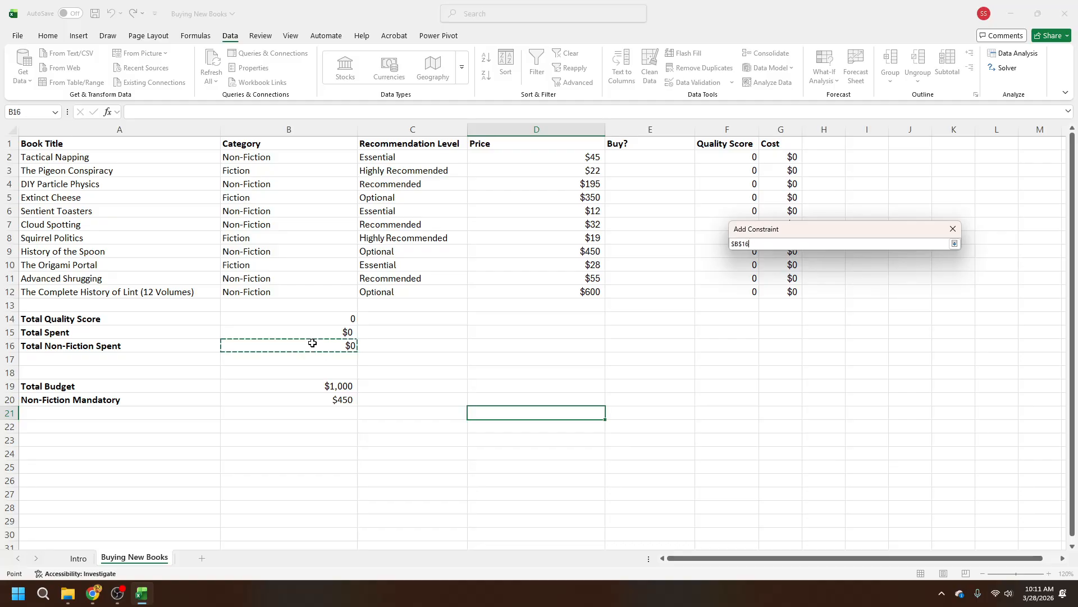
{"action": "left_click", "coordinate": [955, 244]}
{"action": "left_click", "coordinate": [857, 267]}
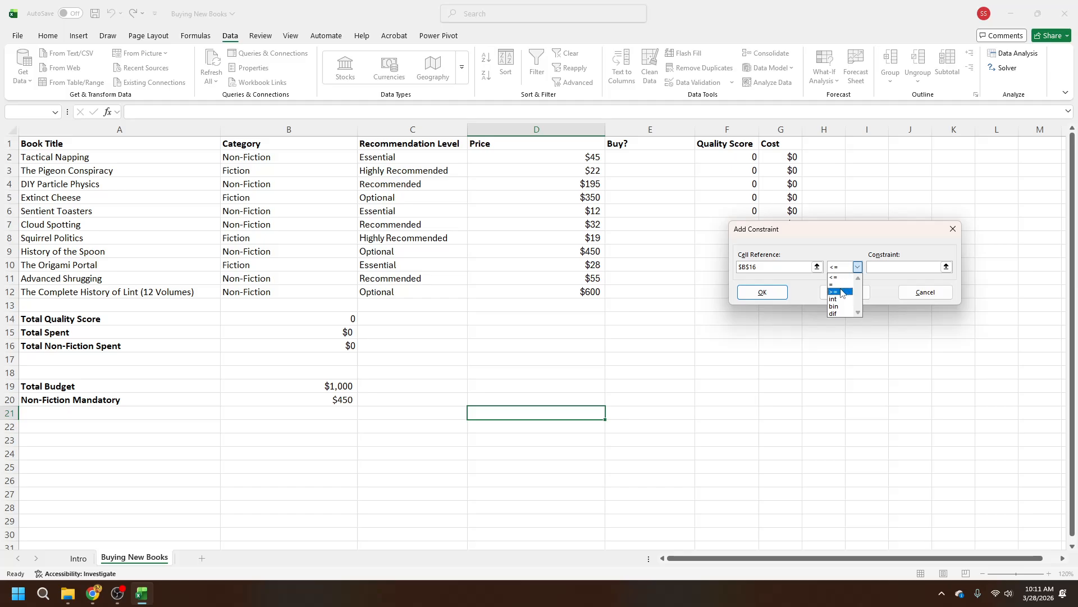
{"action": "left_click", "coordinate": [841, 293]}
{"action": "left_click", "coordinate": [878, 267]}
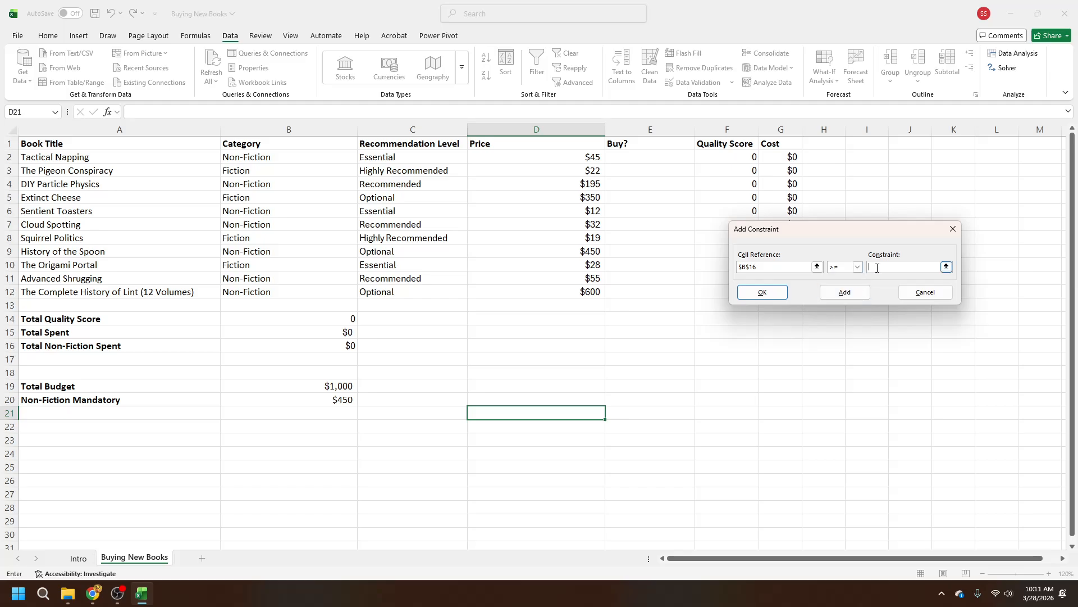
{"action": "left_click", "coordinate": [946, 268]}
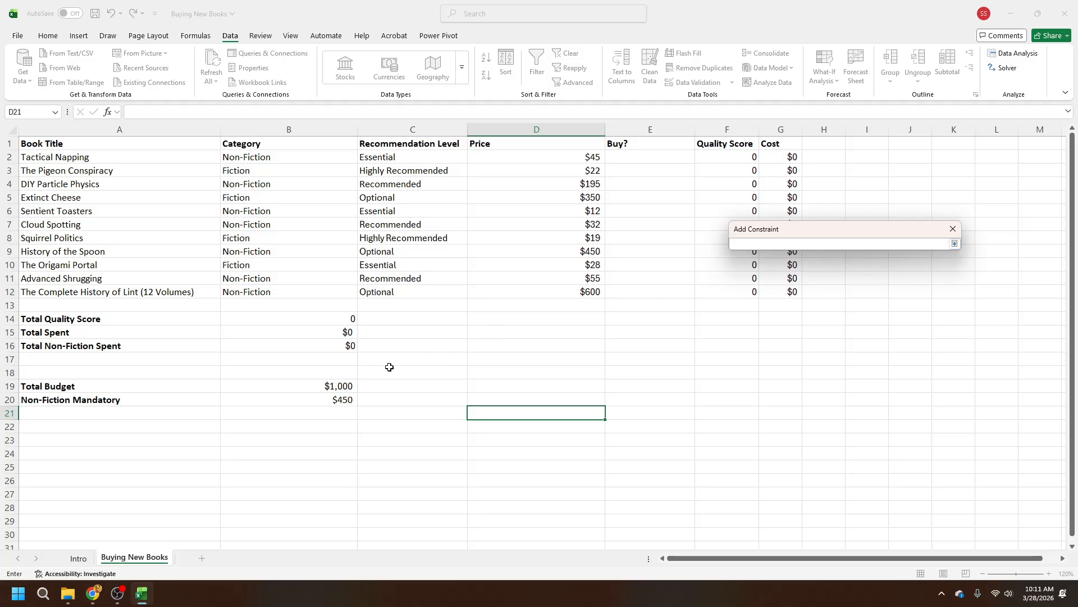
{"action": "left_click", "coordinate": [341, 401]}
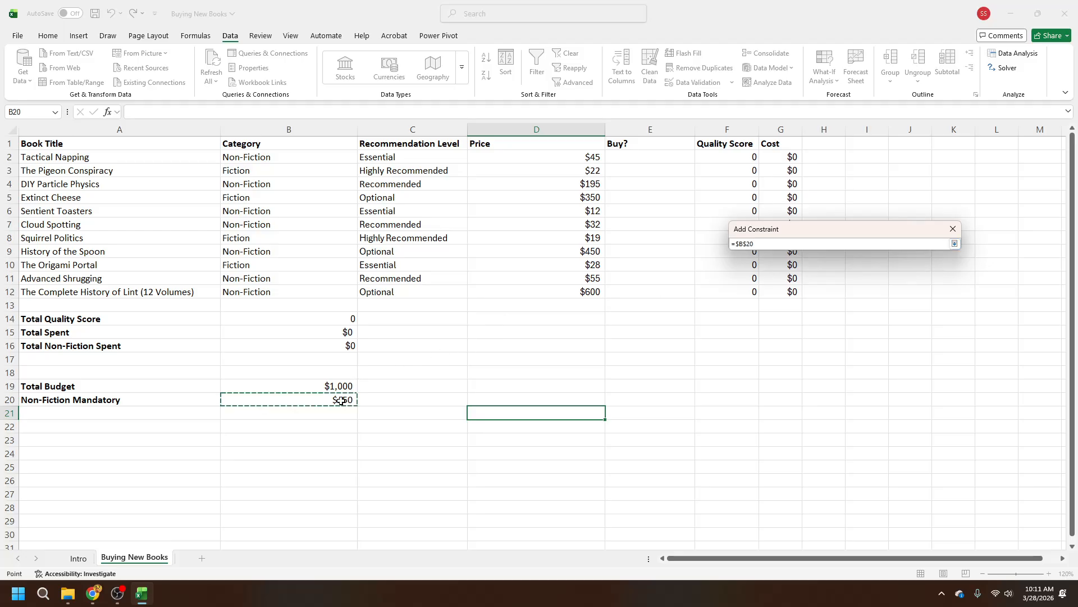
{"action": "left_click", "coordinate": [952, 246]}
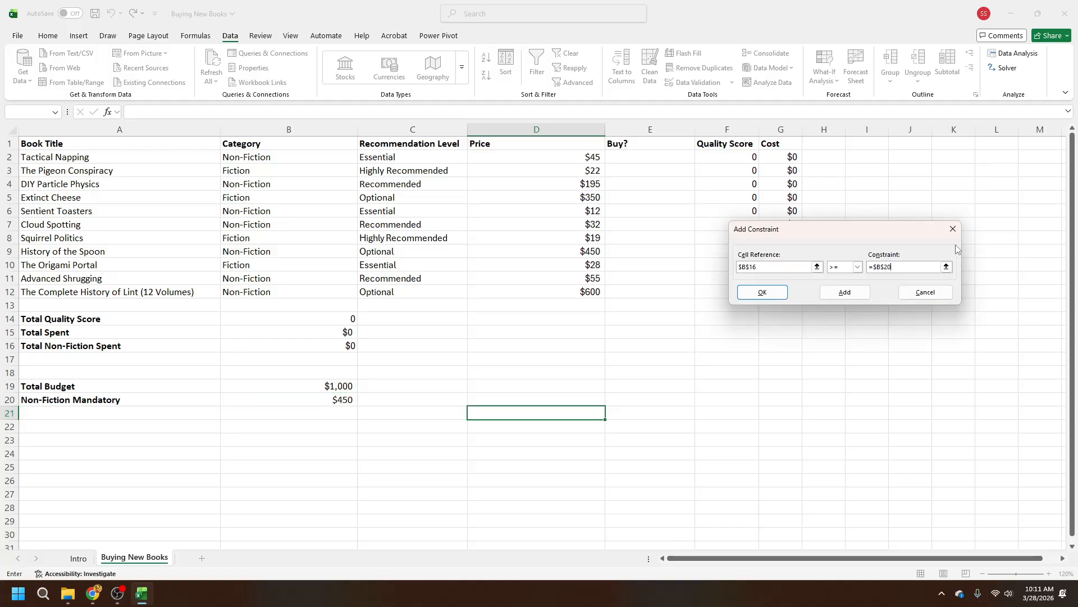
{"action": "left_click", "coordinate": [851, 293]}
Add a Solver constraint keeping Total Spent in B15 <= the Total Budget in B19
{"action": "left_click", "coordinate": [817, 267]}
{"action": "left_click", "coordinate": [340, 332]}
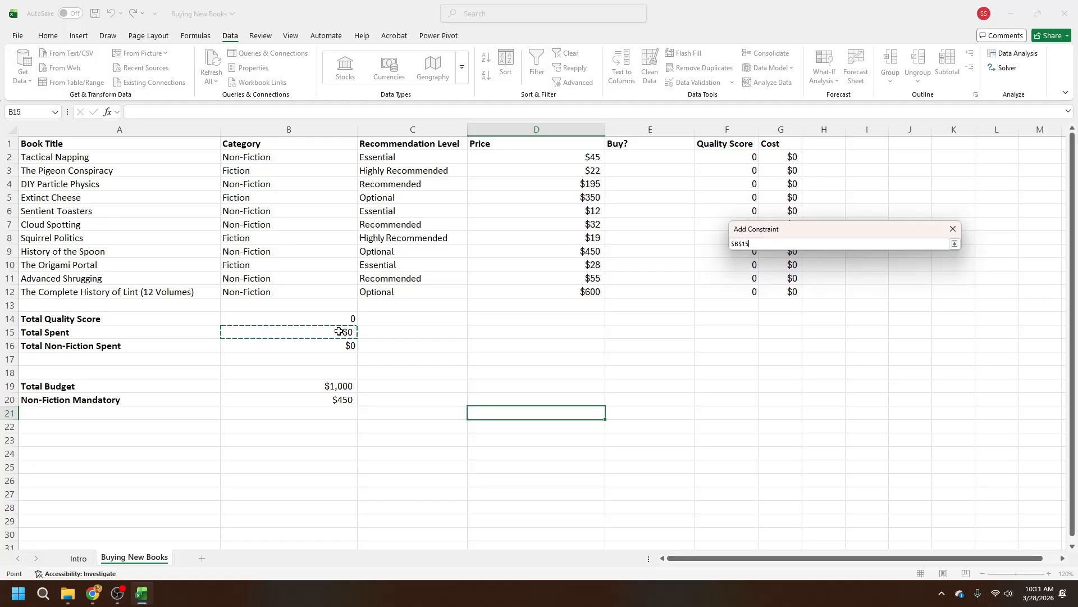
{"action": "left_click", "coordinate": [954, 243]}
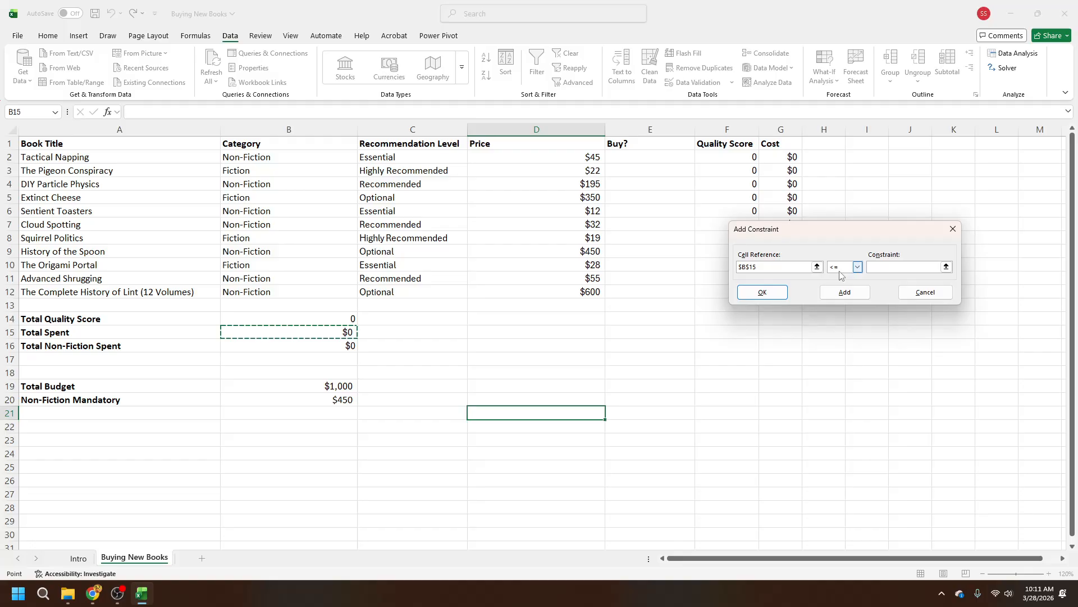
{"action": "left_click", "coordinate": [874, 267]}
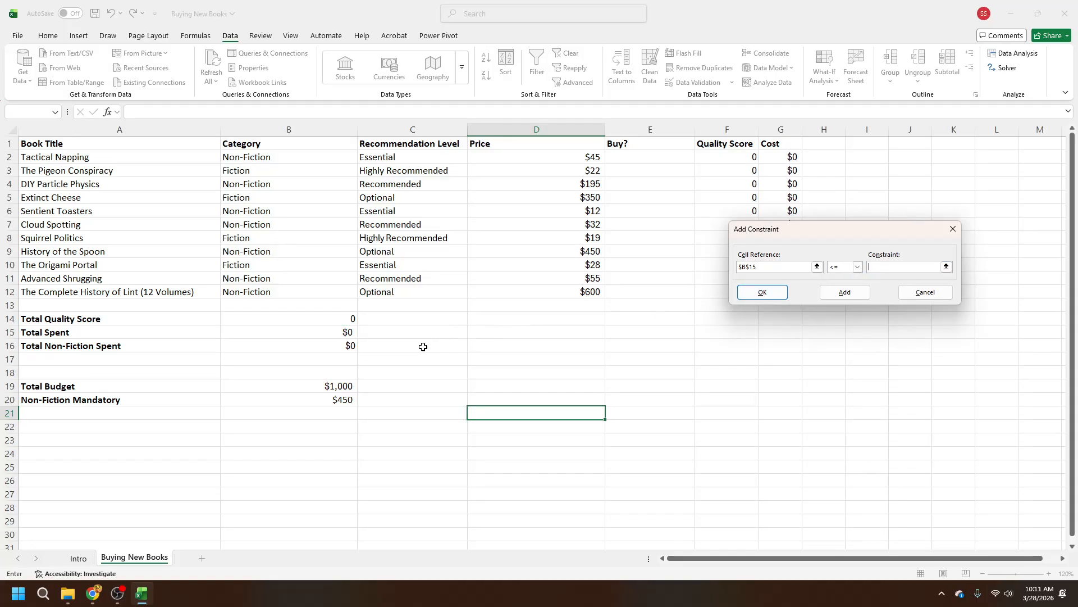
{"action": "left_click", "coordinate": [947, 267]}
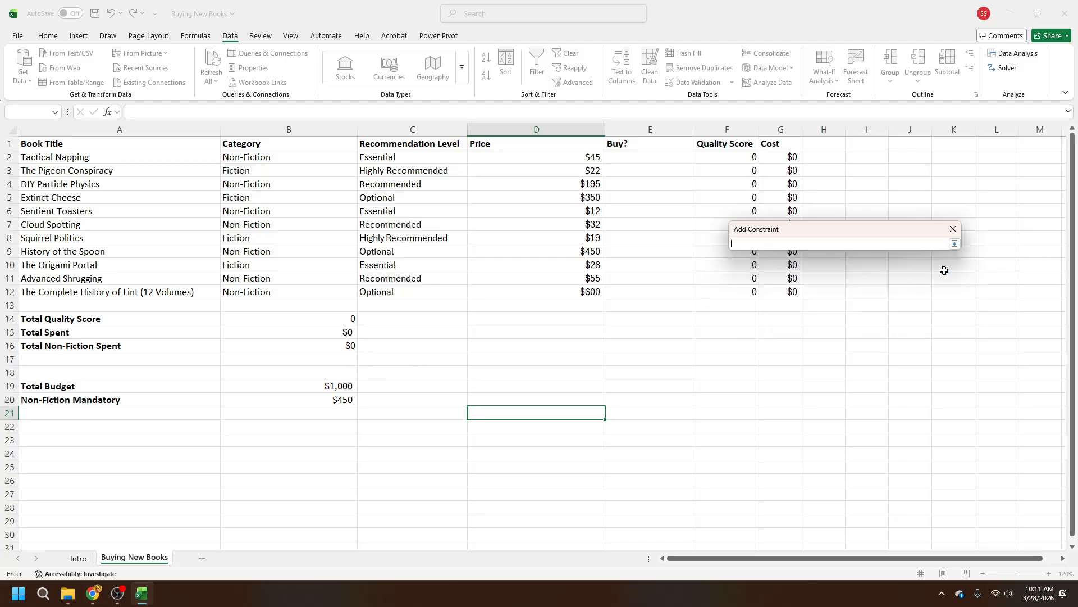
{"action": "left_click", "coordinate": [319, 386]}
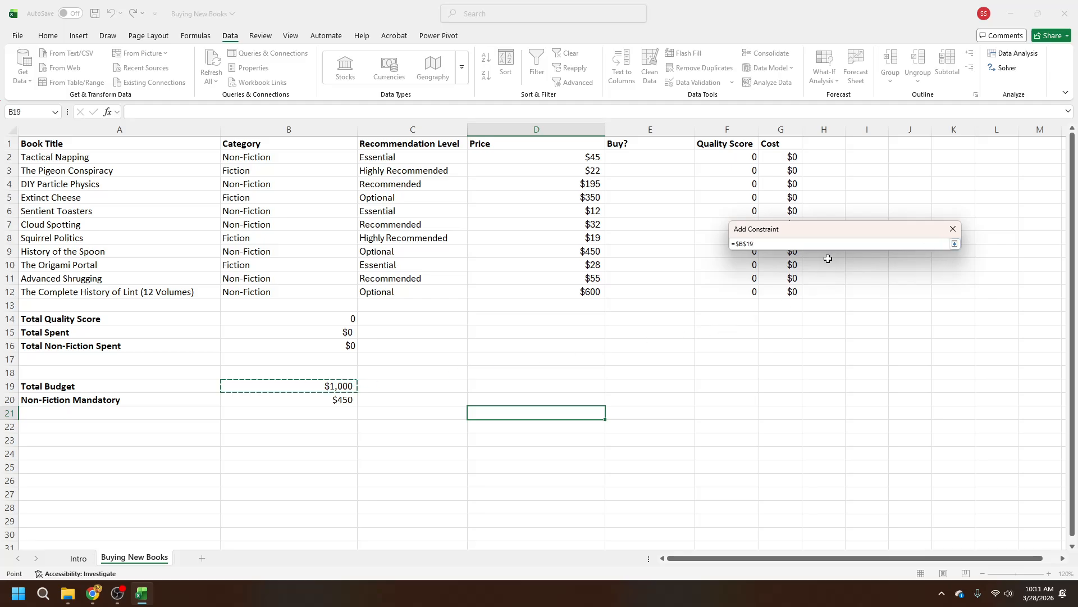
{"action": "left_click", "coordinate": [954, 244]}
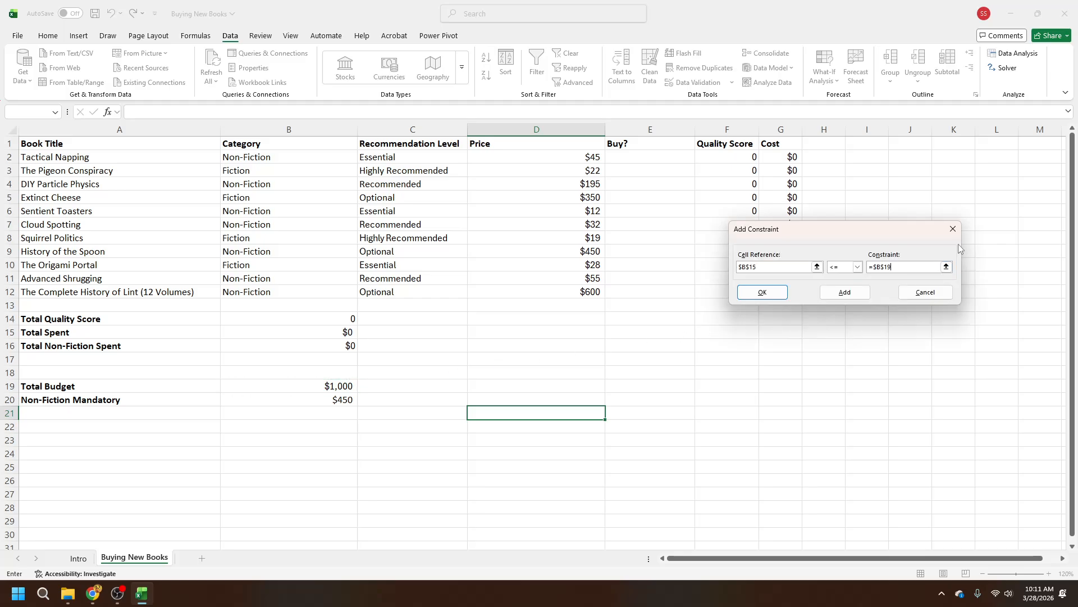
{"action": "left_click", "coordinate": [846, 292]}
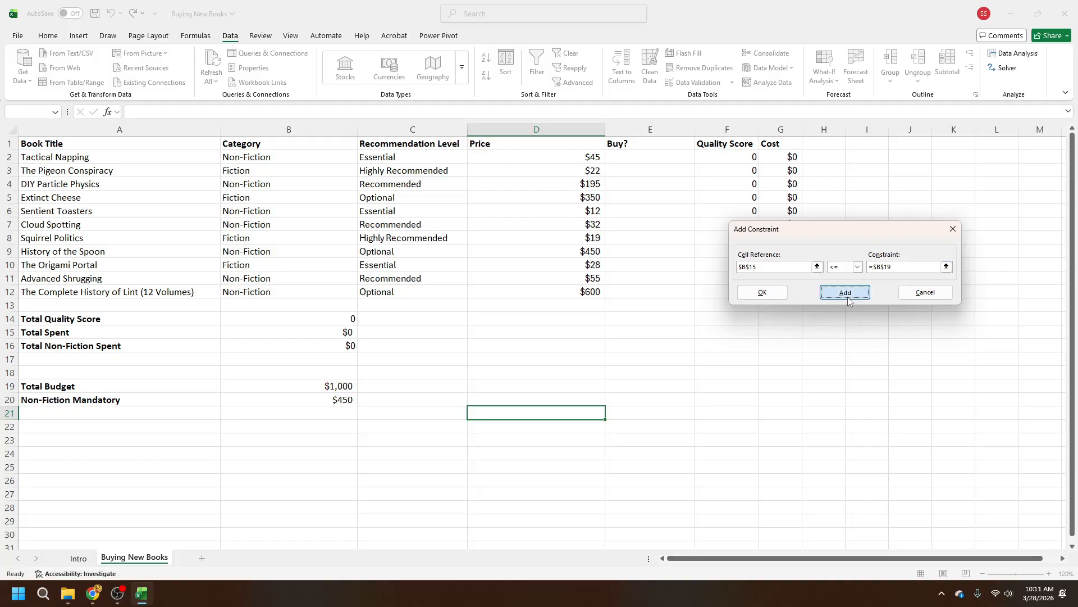
Add a binary constraint on the Buy? cells E2:E12 and return to the Solver parameters
{"action": "left_click_drag", "start_coordinate": [854, 234], "coordinate": [948, 210]}
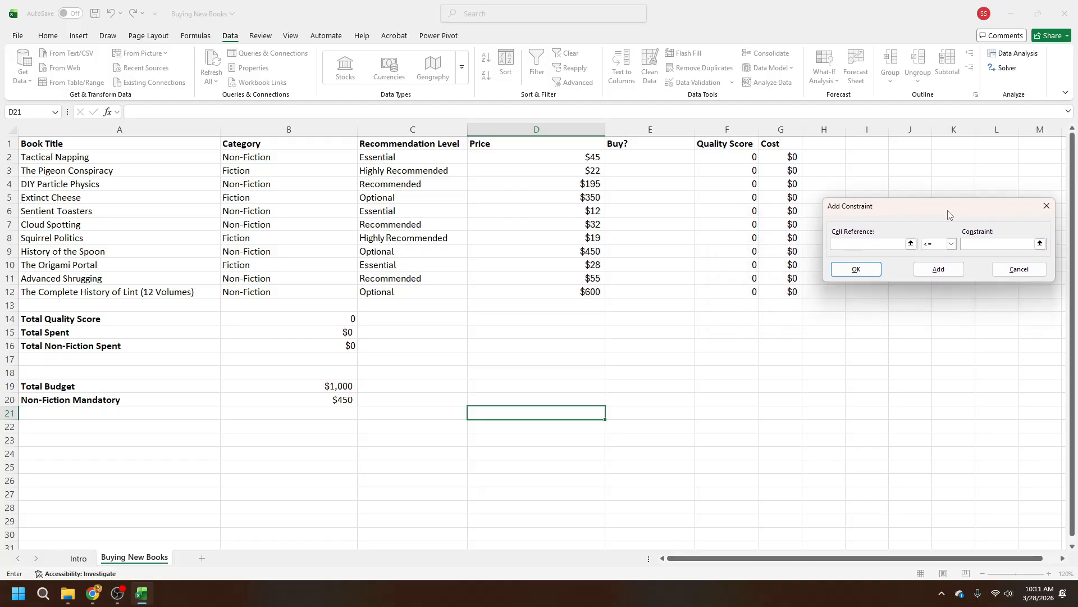
{"action": "left_click", "coordinate": [911, 244]}
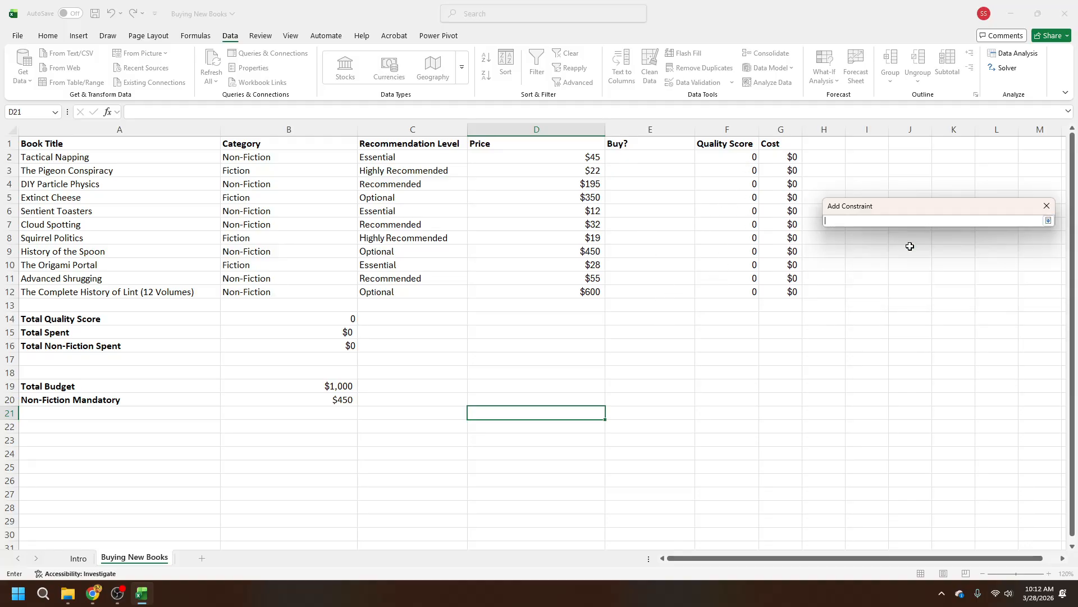
{"action": "left_click", "coordinate": [657, 154]}
{"action": "left_click_drag", "start_coordinate": [656, 154], "coordinate": [650, 290]}
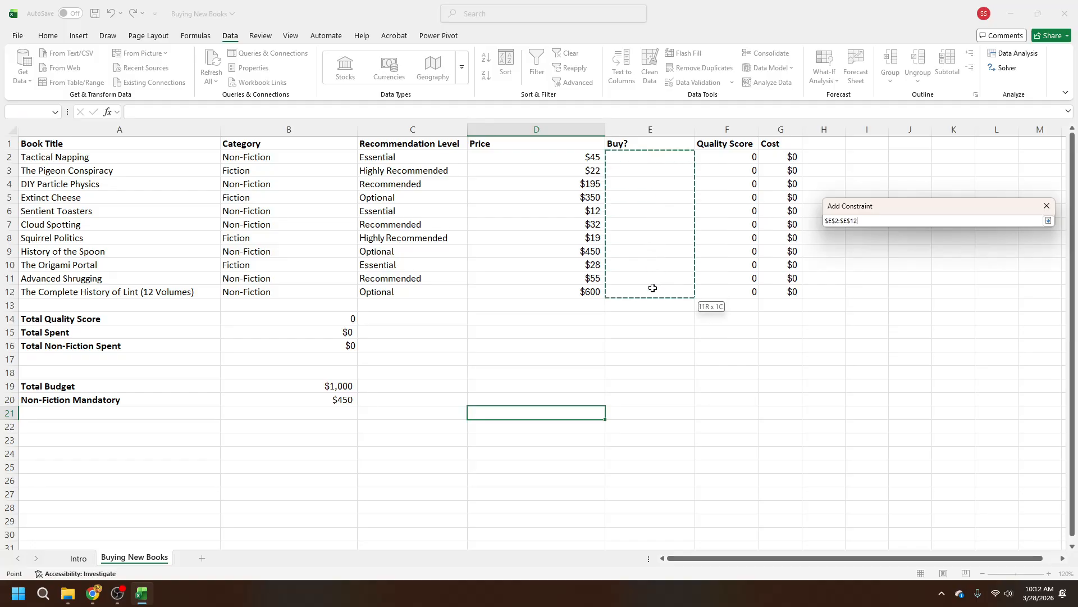
{"action": "left_click", "coordinate": [1048, 220]}
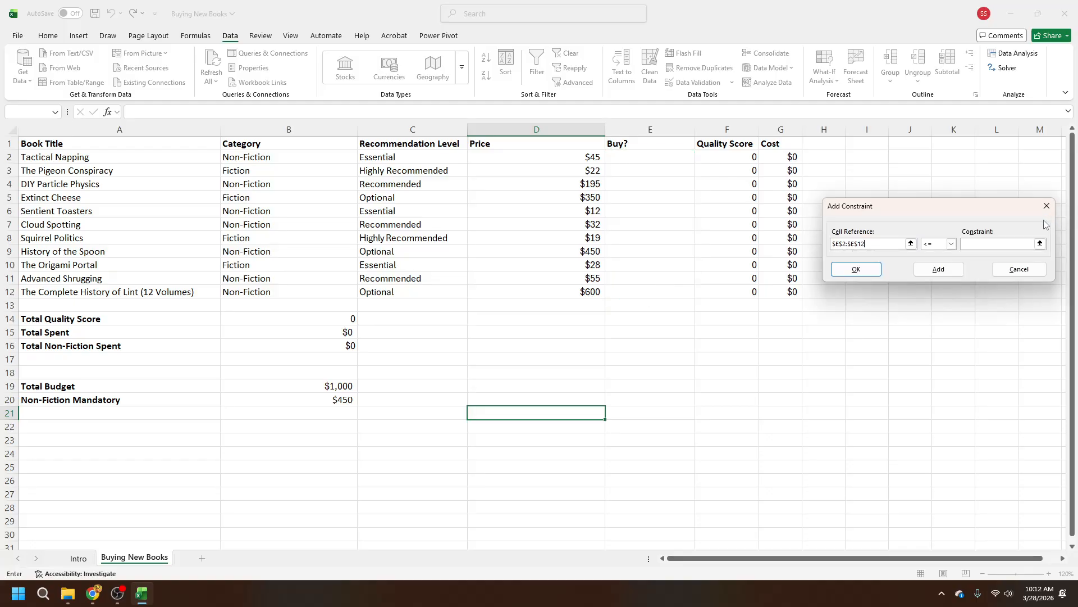
{"action": "left_click", "coordinate": [951, 244]}
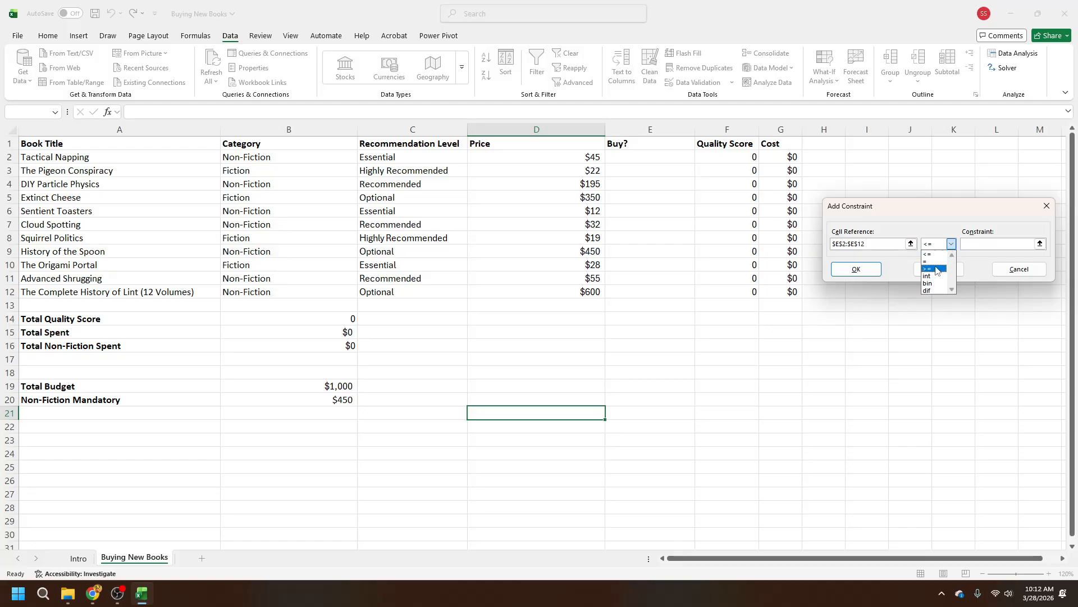
{"action": "left_click", "coordinate": [933, 283]}
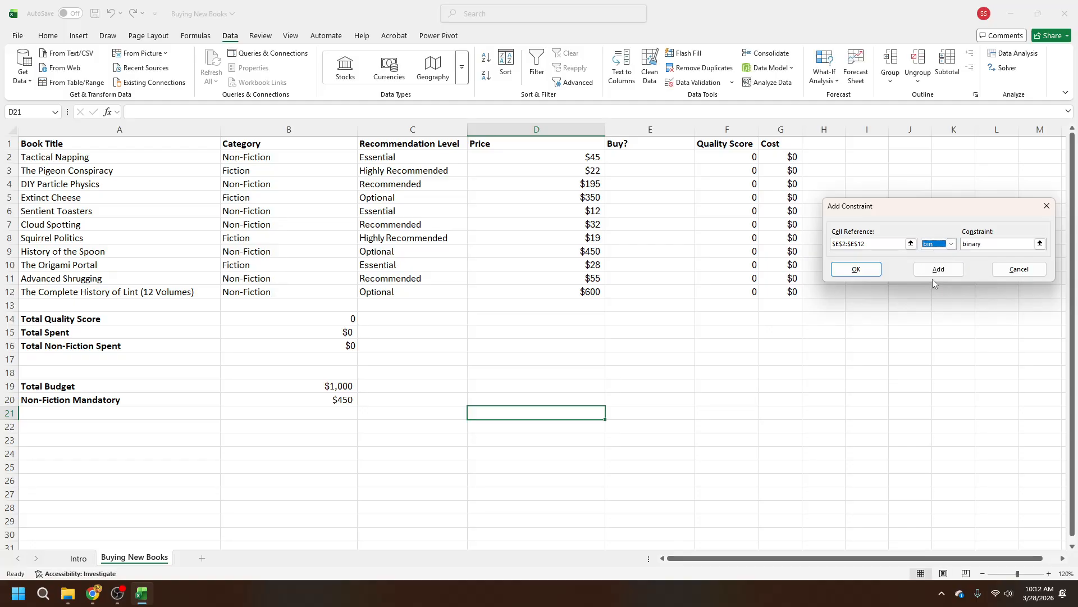
{"action": "left_click", "coordinate": [990, 243]}
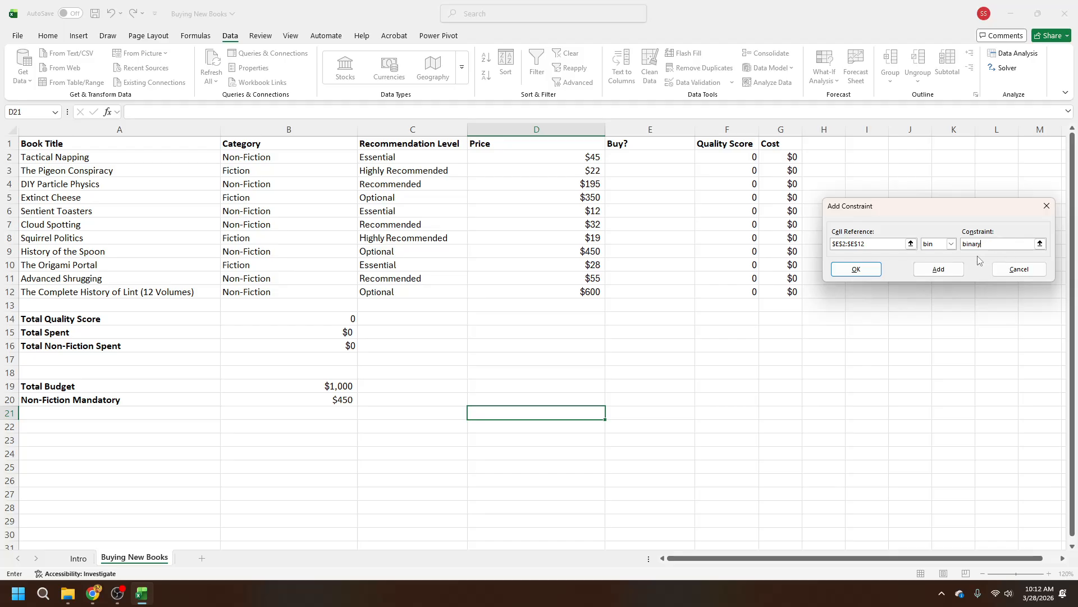
{"action": "left_click", "coordinate": [953, 268]}
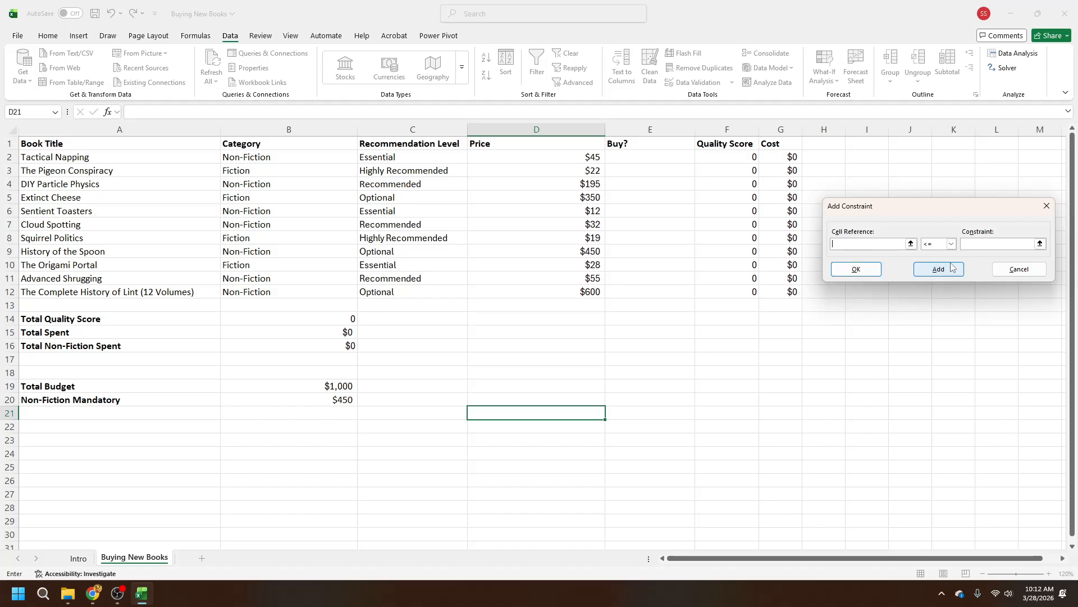
{"action": "left_click", "coordinate": [1004, 269]}
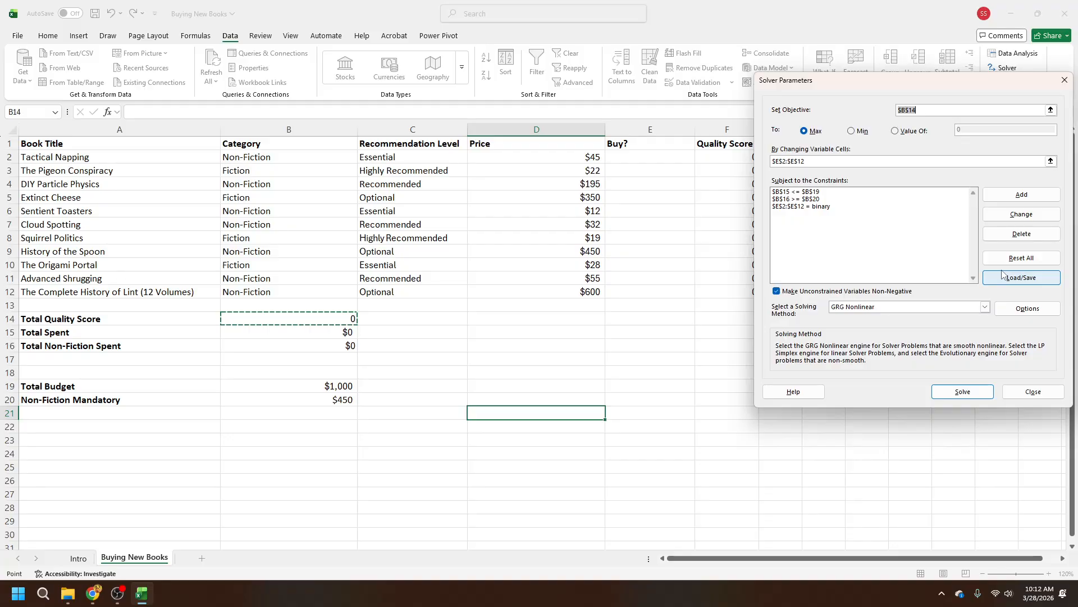
Choose Simplex LP as the solving method, solve the model and keep the Solver solution
{"action": "left_click", "coordinate": [888, 306]}
{"action": "left_click", "coordinate": [877, 323]}
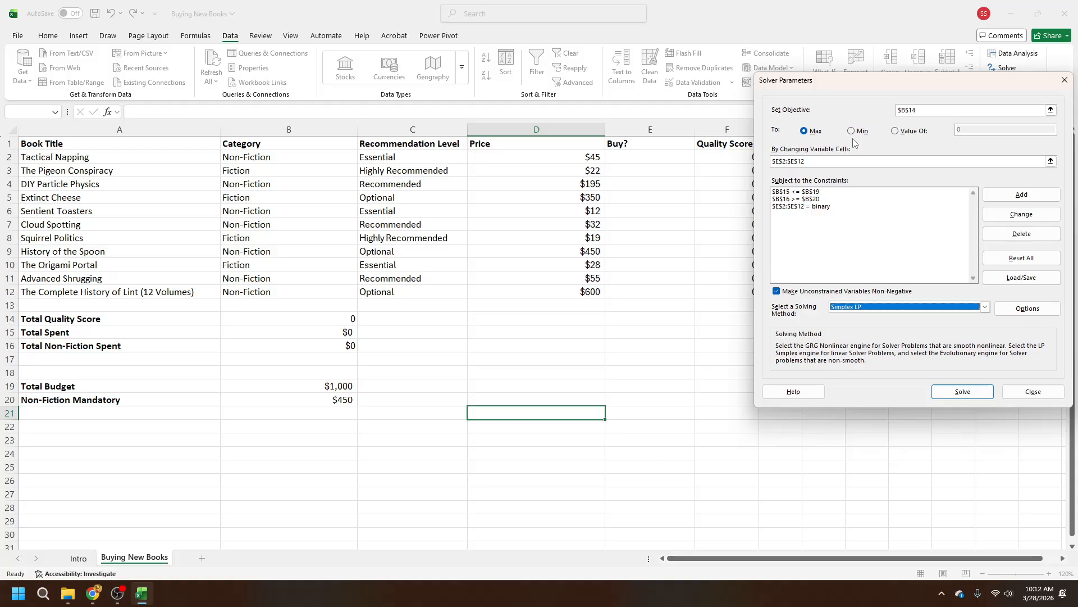
{"action": "left_click", "coordinate": [807, 161]}
{"action": "left_click", "coordinate": [949, 392]}
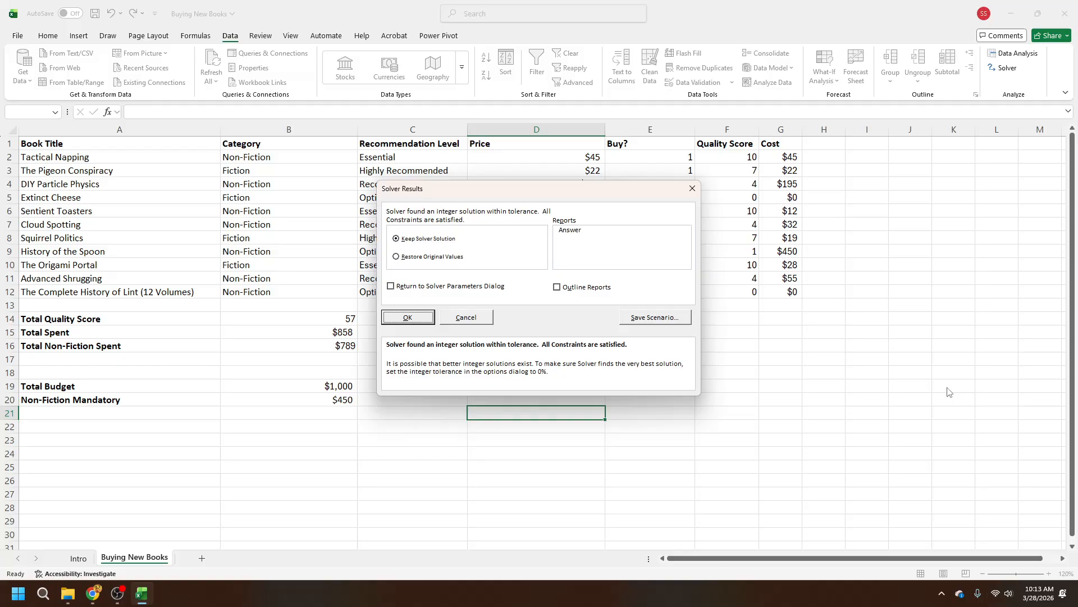
{"action": "left_click", "coordinate": [406, 317]}
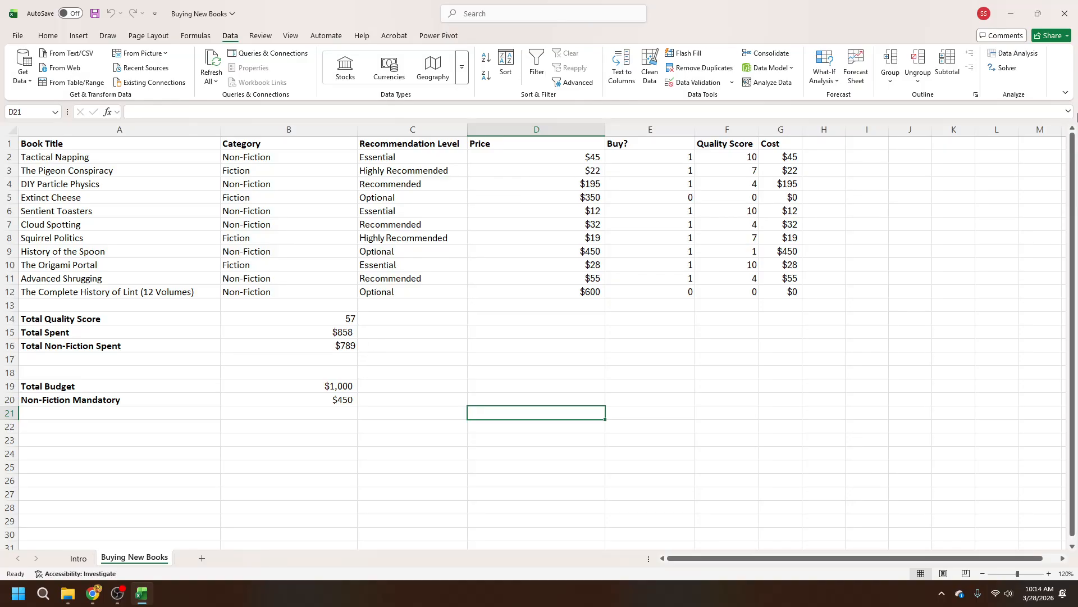
Reopen Solver, change the objective to the Total Spent cell B15, solve for the maximum and keep the solution
{"action": "left_click", "coordinate": [1003, 69]}
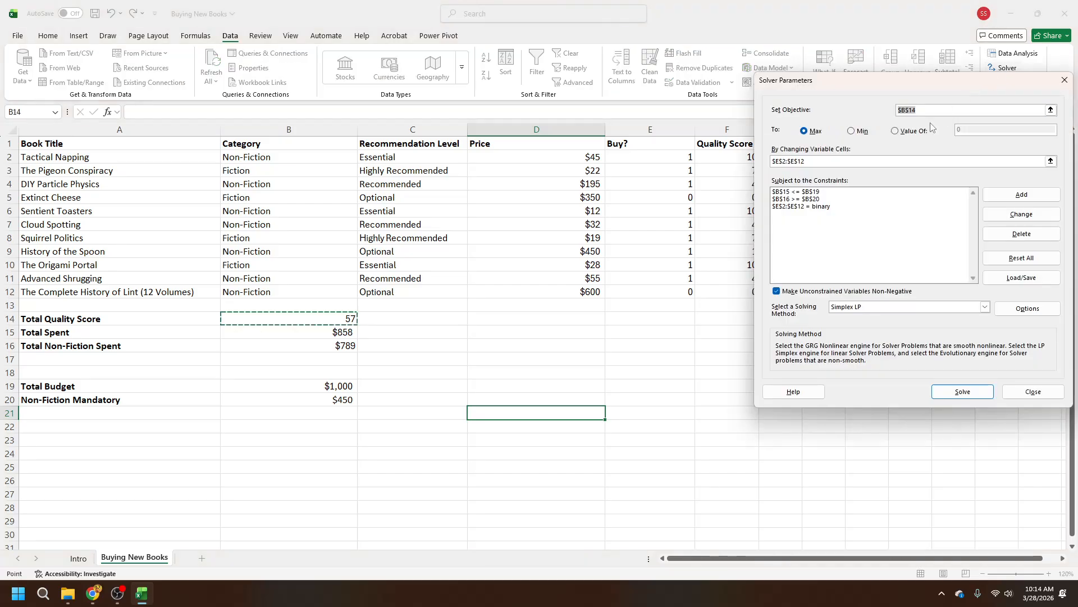
{"action": "key", "text": "BackSpace"}
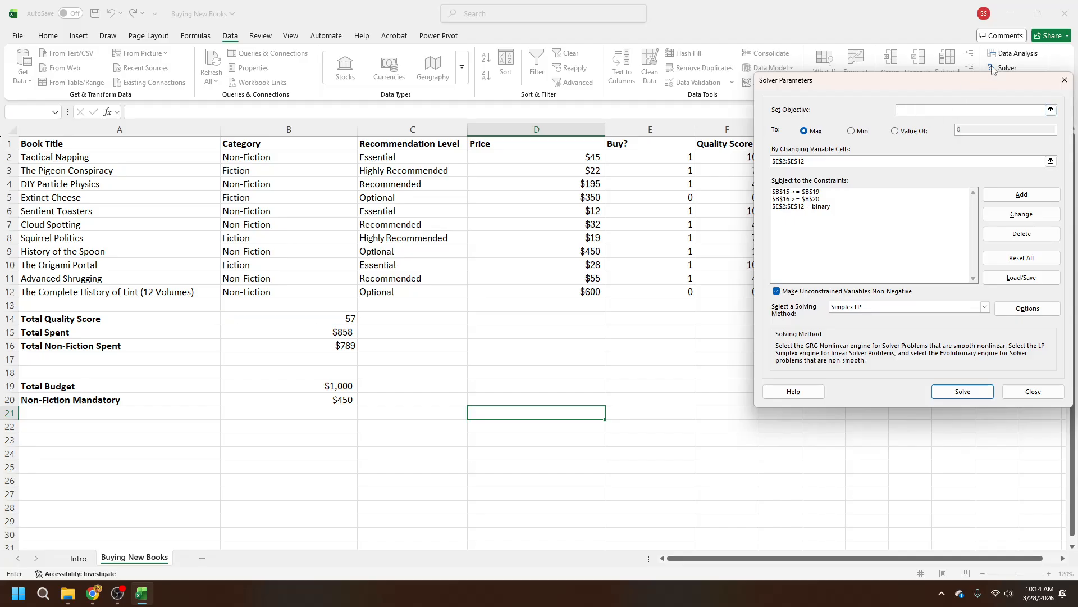
{"action": "left_click", "coordinate": [1050, 110]}
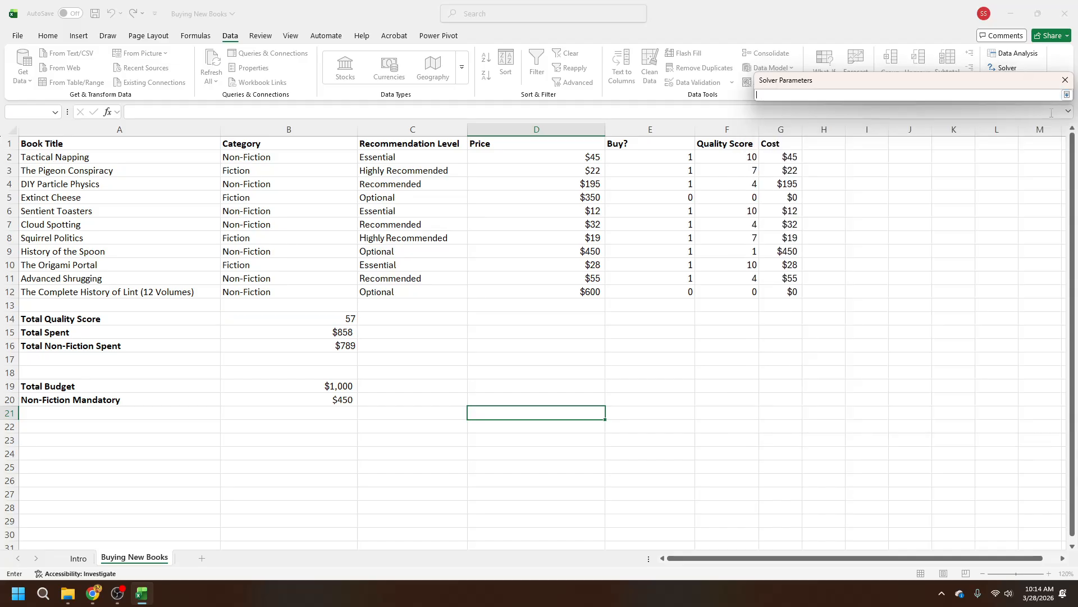
{"action": "left_click", "coordinate": [289, 334]}
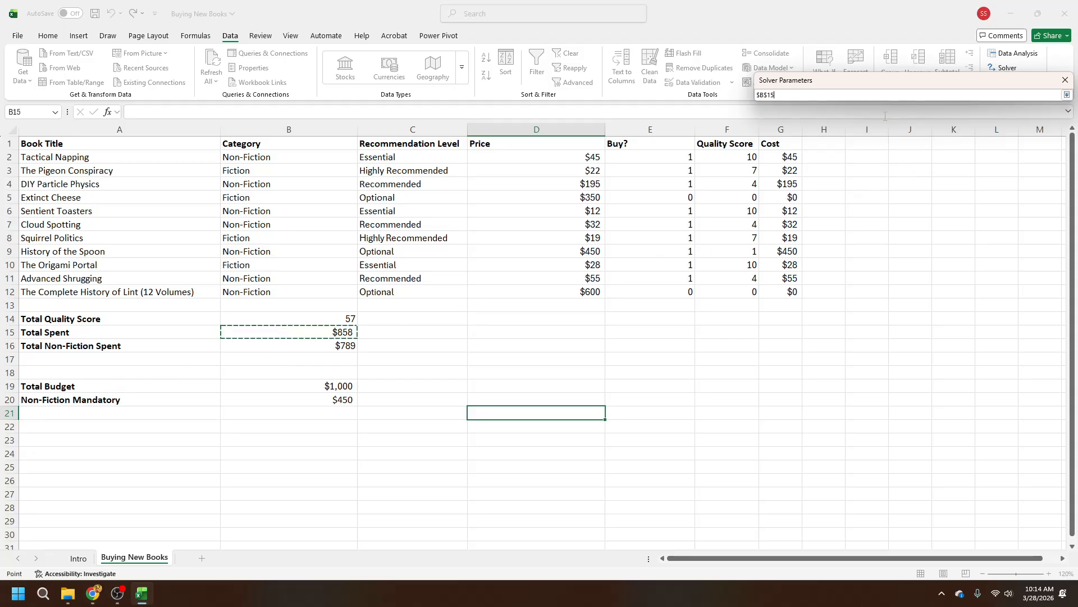
{"action": "left_click", "coordinate": [1066, 95]}
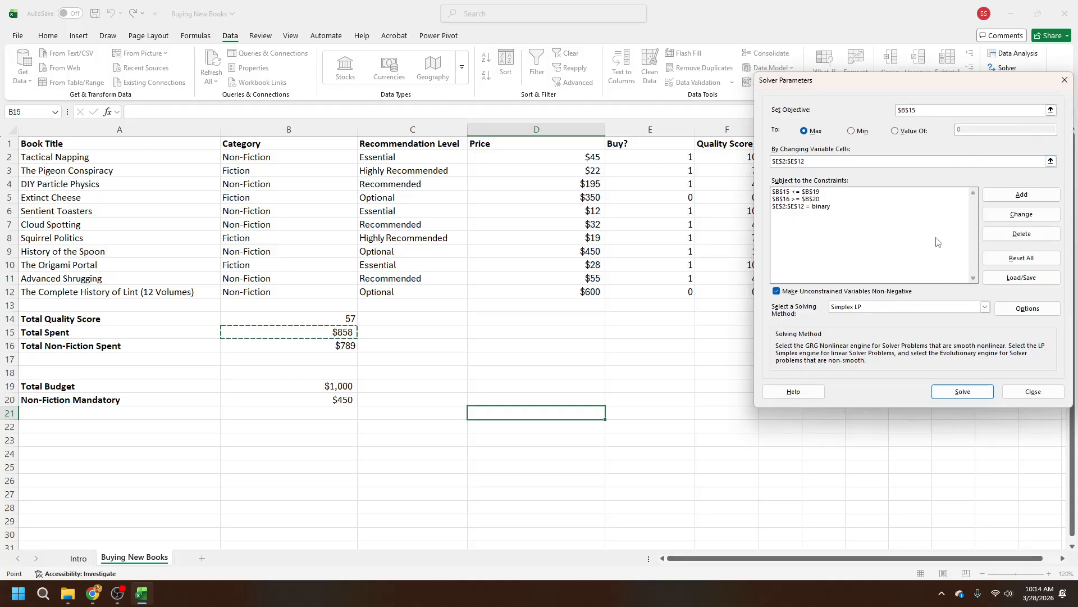
{"action": "left_click", "coordinate": [967, 395]}
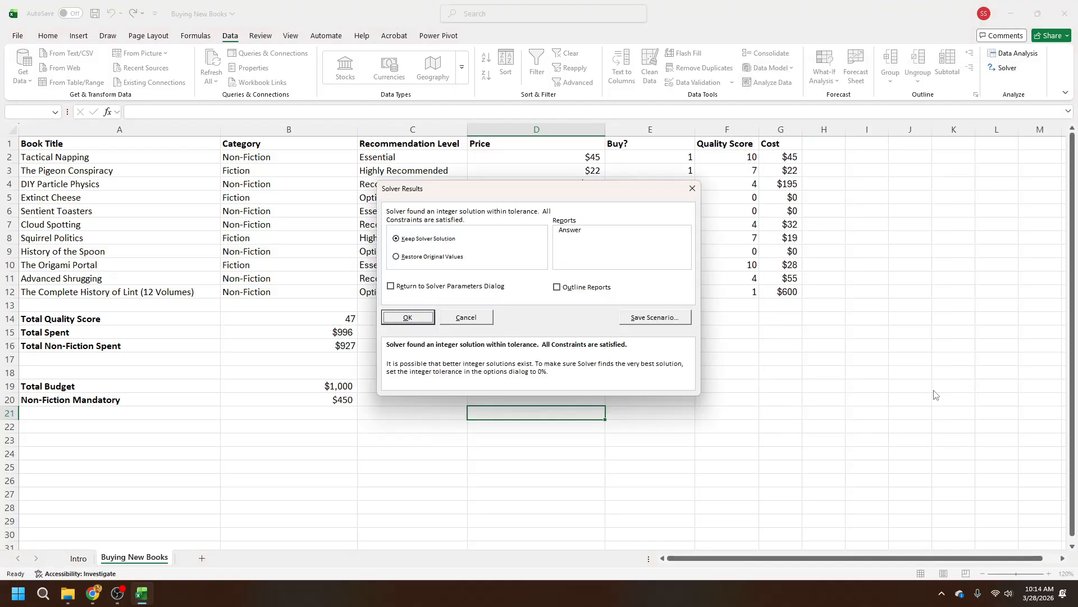
{"action": "left_click", "coordinate": [417, 317]}
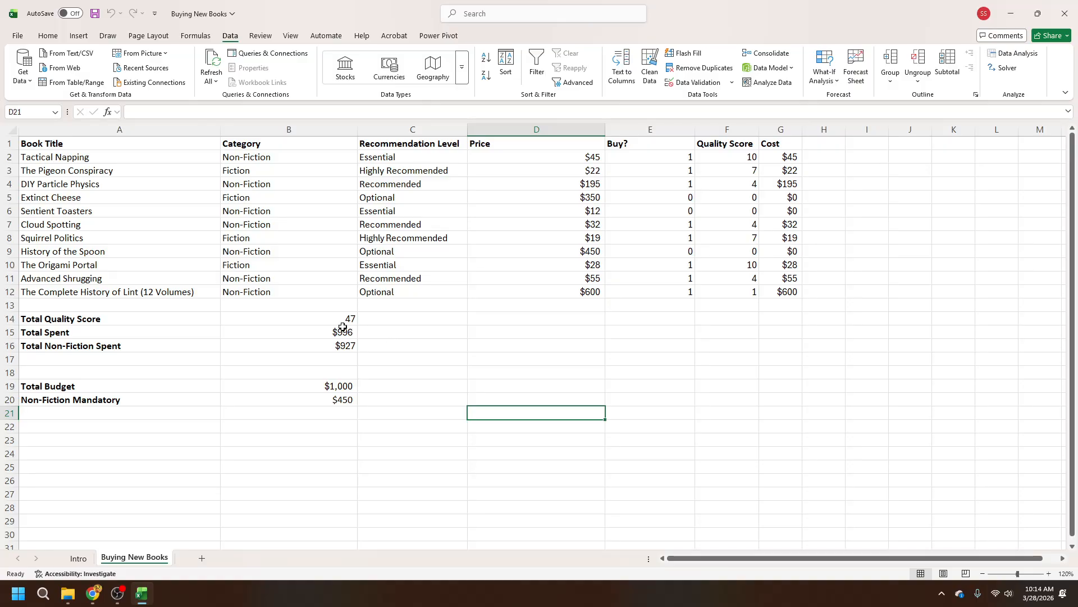
Add a Solver constraint setting the Buy? cell E12 for The Complete History of Lint = 0, solve again and keep the Solver solution
{"action": "left_click", "coordinate": [380, 319]}
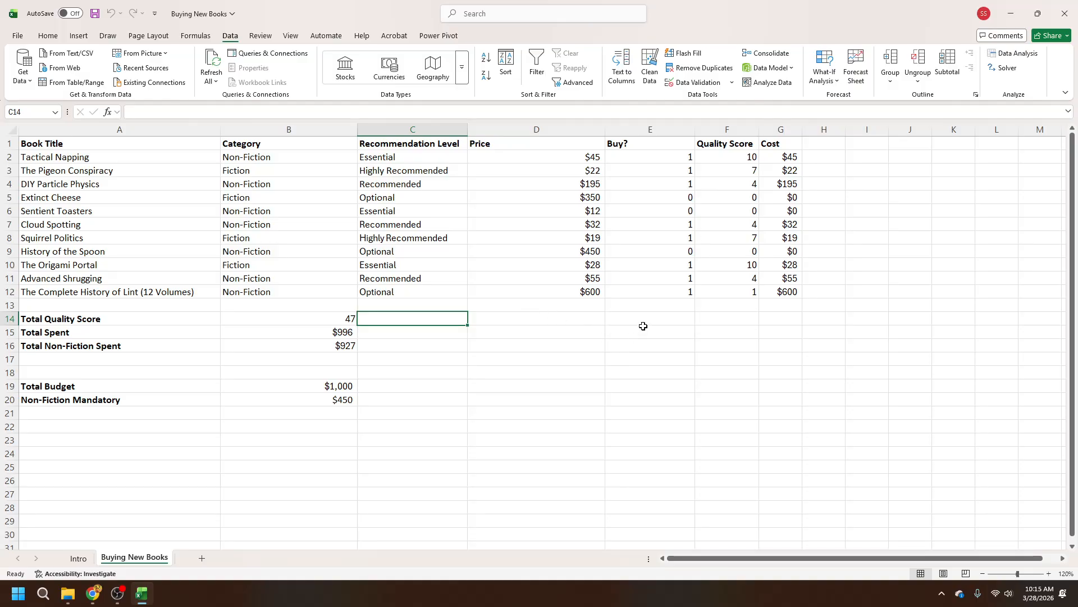
{"action": "left_click", "coordinate": [1003, 67]}
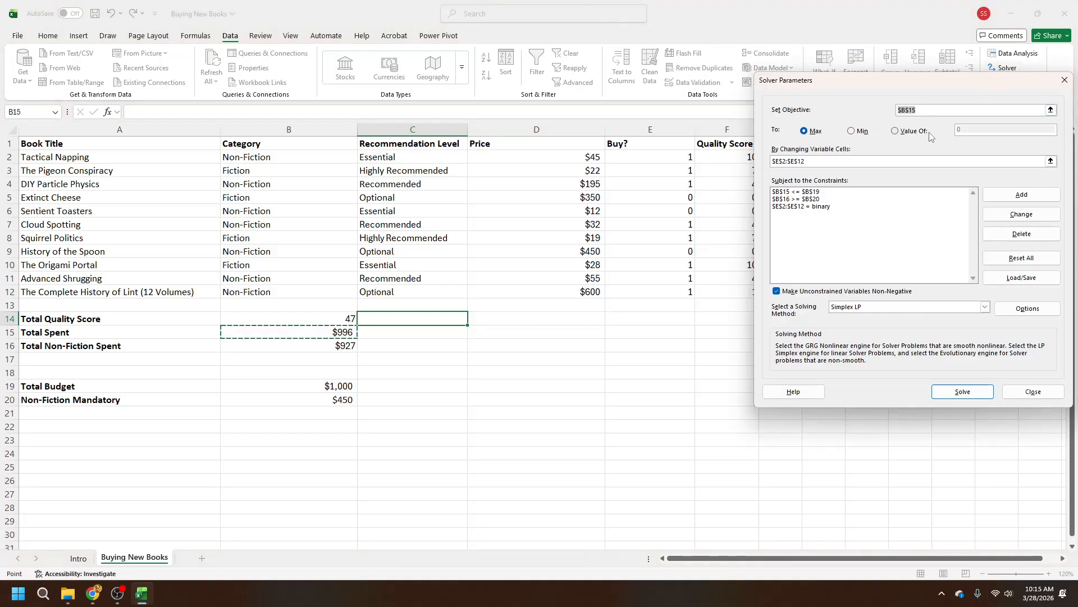
{"action": "left_click", "coordinate": [1033, 194]}
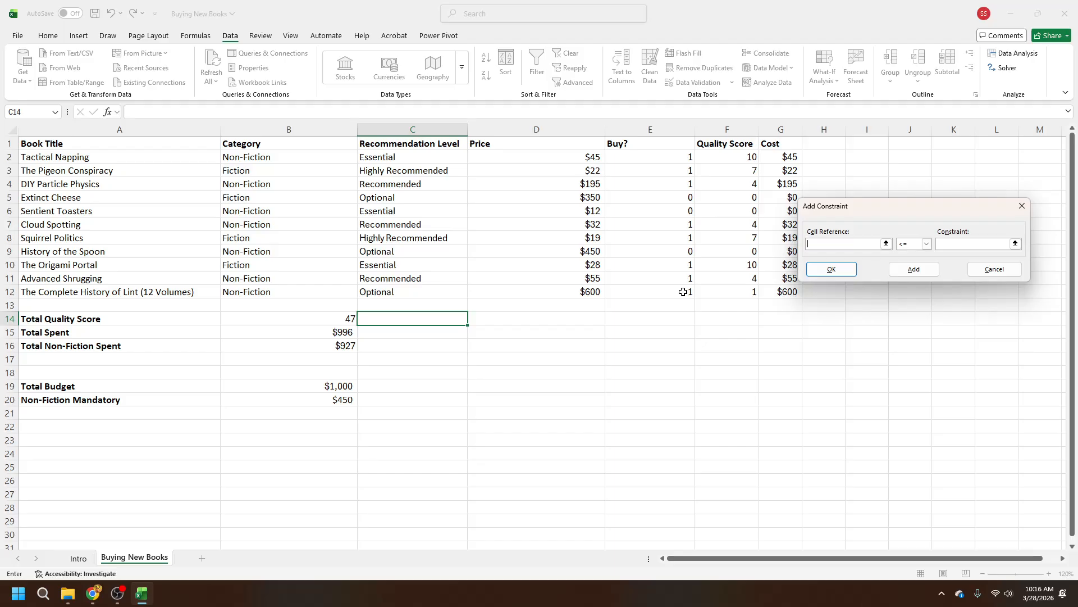
{"action": "left_click", "coordinate": [683, 292]}
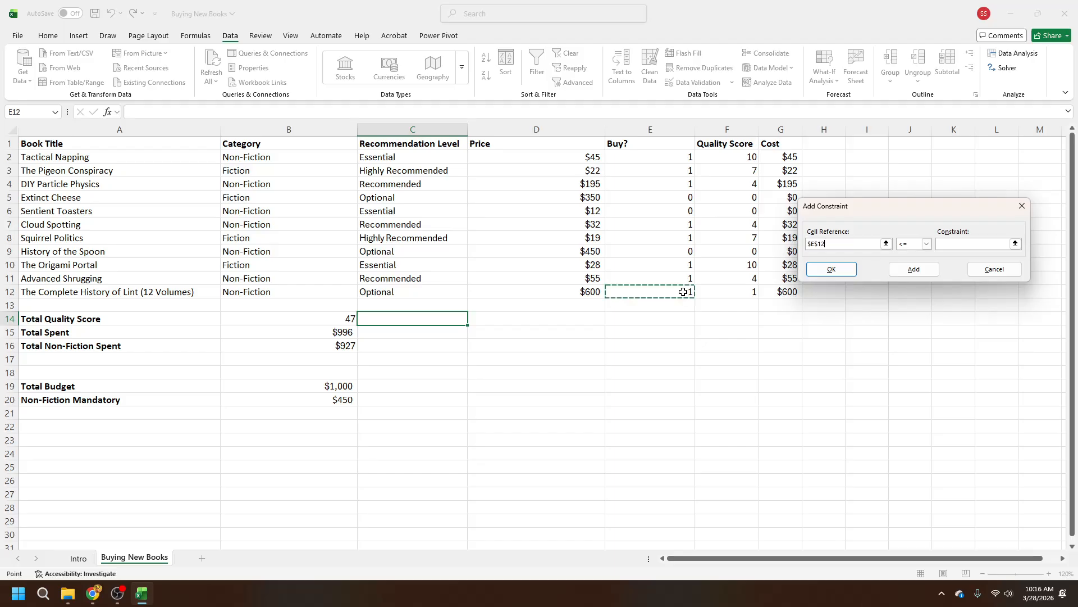
{"action": "left_click", "coordinate": [926, 243]}
{"action": "left_click", "coordinate": [913, 264]}
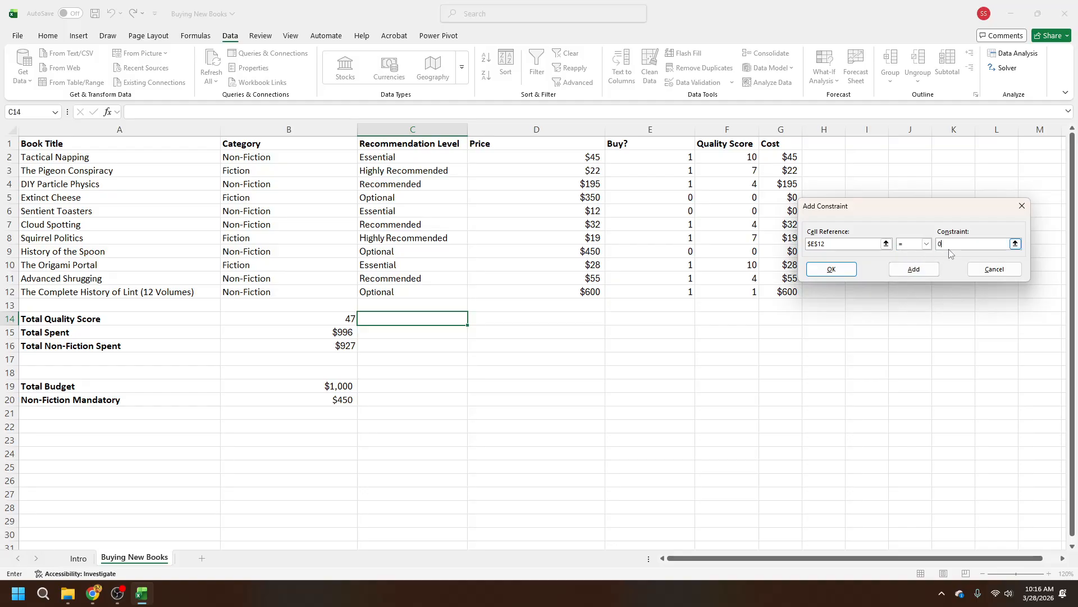
{"action": "left_click", "coordinate": [923, 272]}
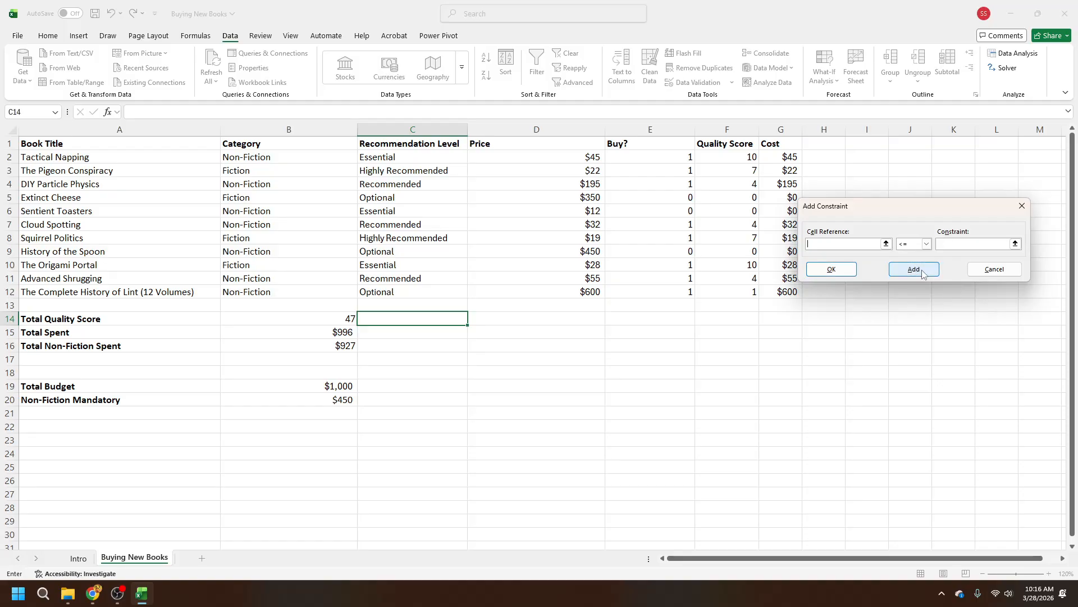
{"action": "left_click", "coordinate": [1009, 272]}
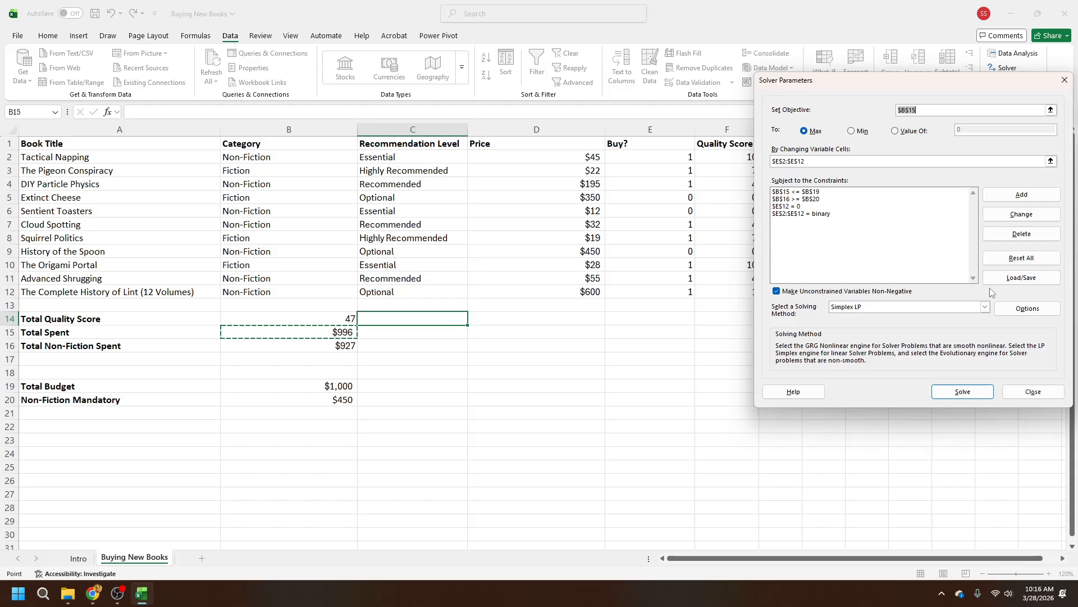
{"action": "left_click", "coordinate": [963, 392]}
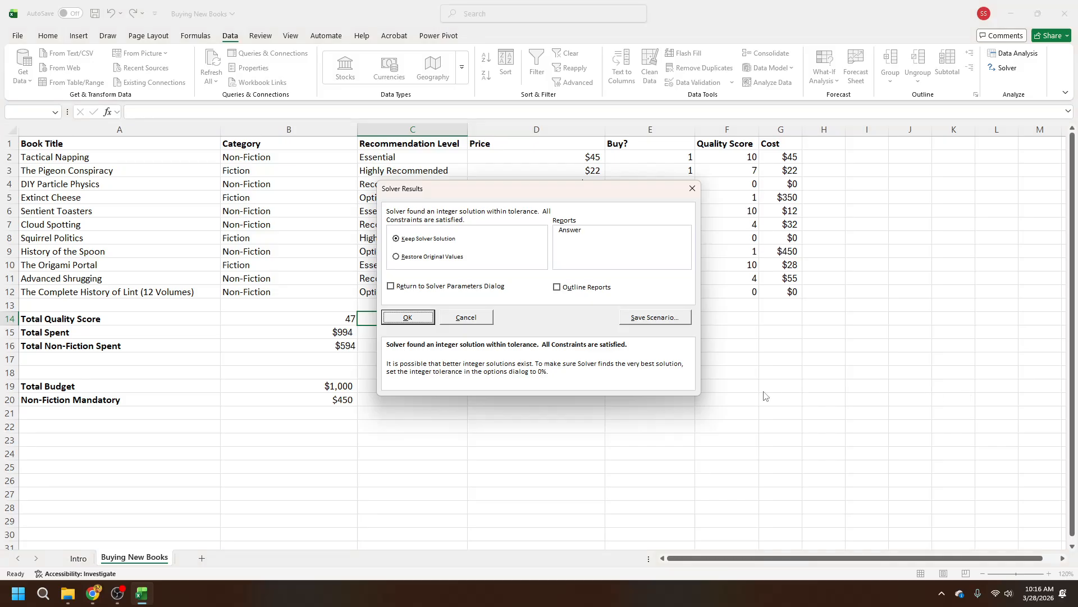
{"action": "left_click", "coordinate": [408, 317]}
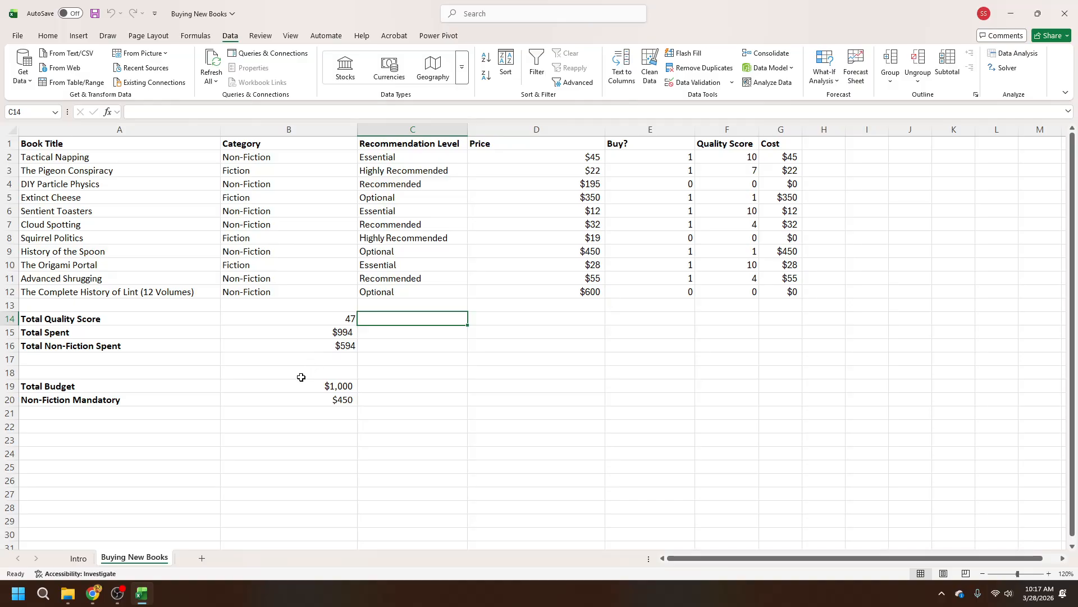
{"action": "left_click", "coordinate": [117, 594]}
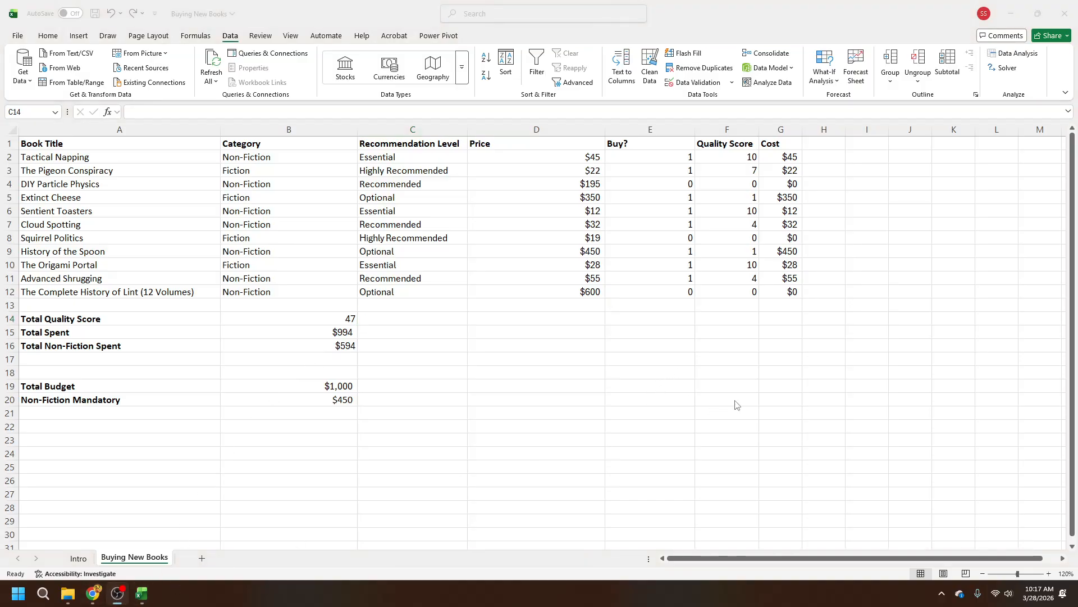